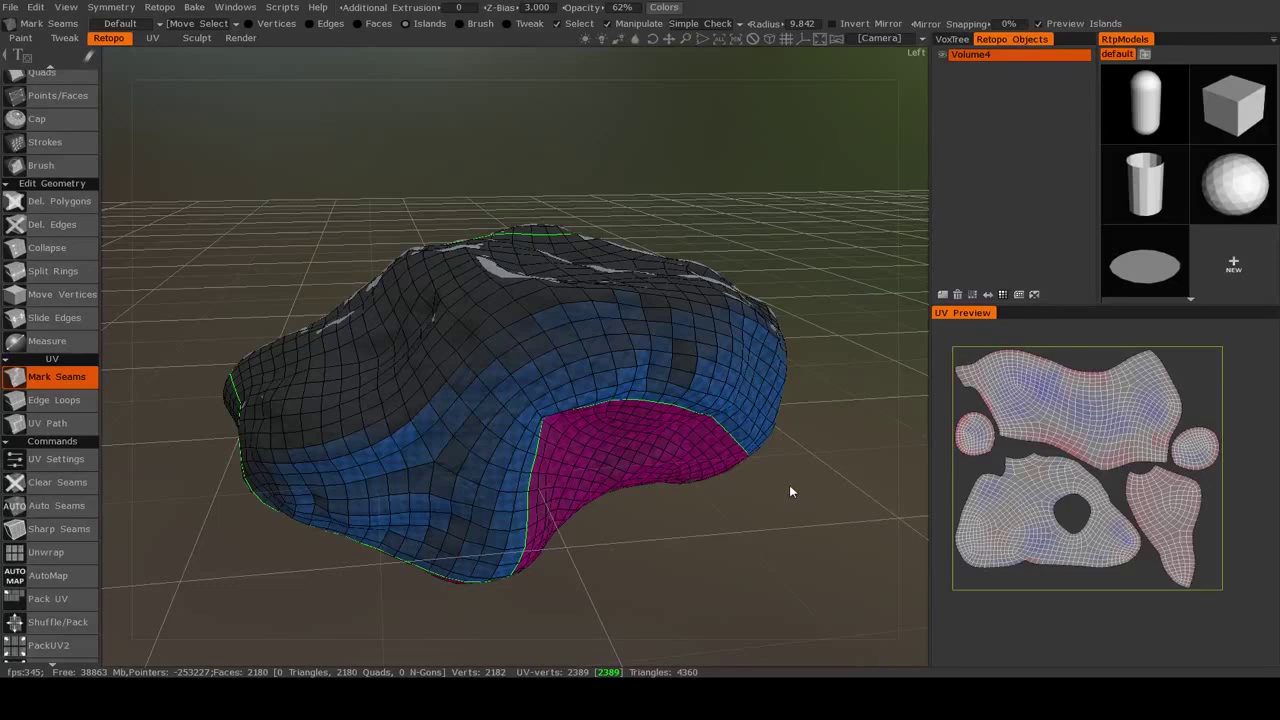
- Start a per-pixel bake with normal map for the retopo mesh and move the scan depth dialog clear of the rock
left_click_drag(793, 484, 747, 462)
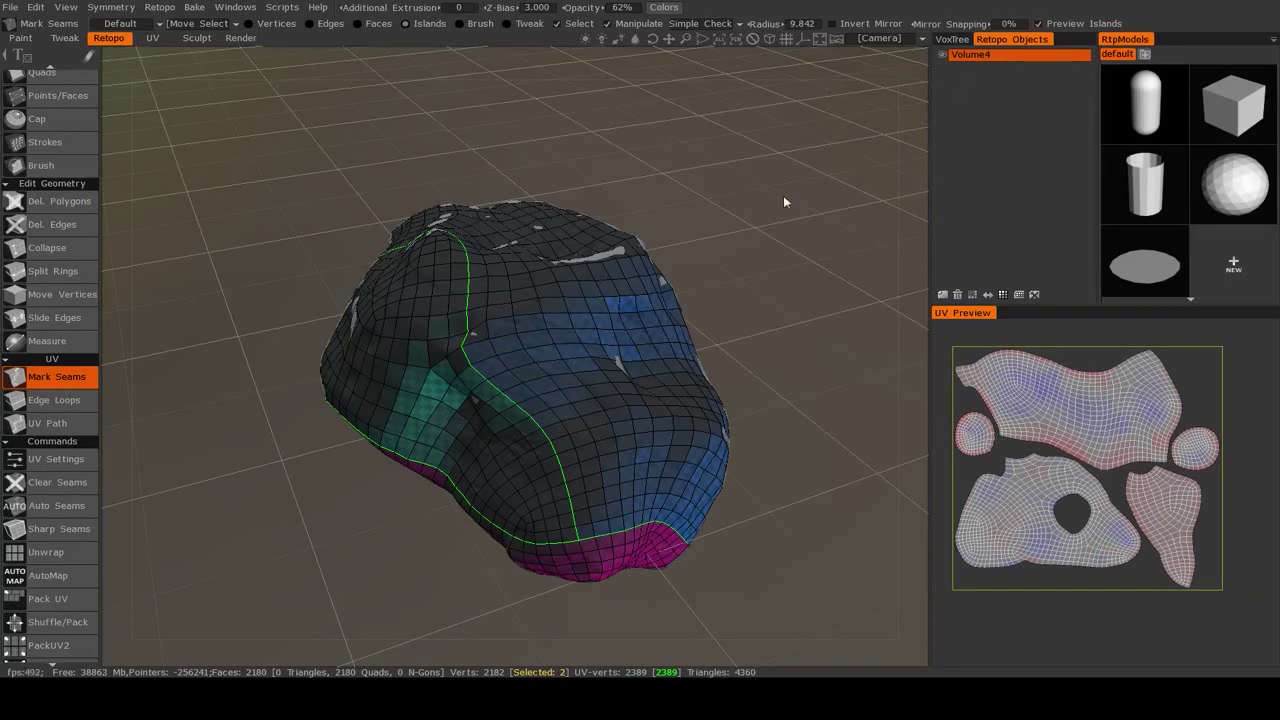
left_click_drag(774, 206, 928, 88)
left_click_drag(840, 242, 614, 231)
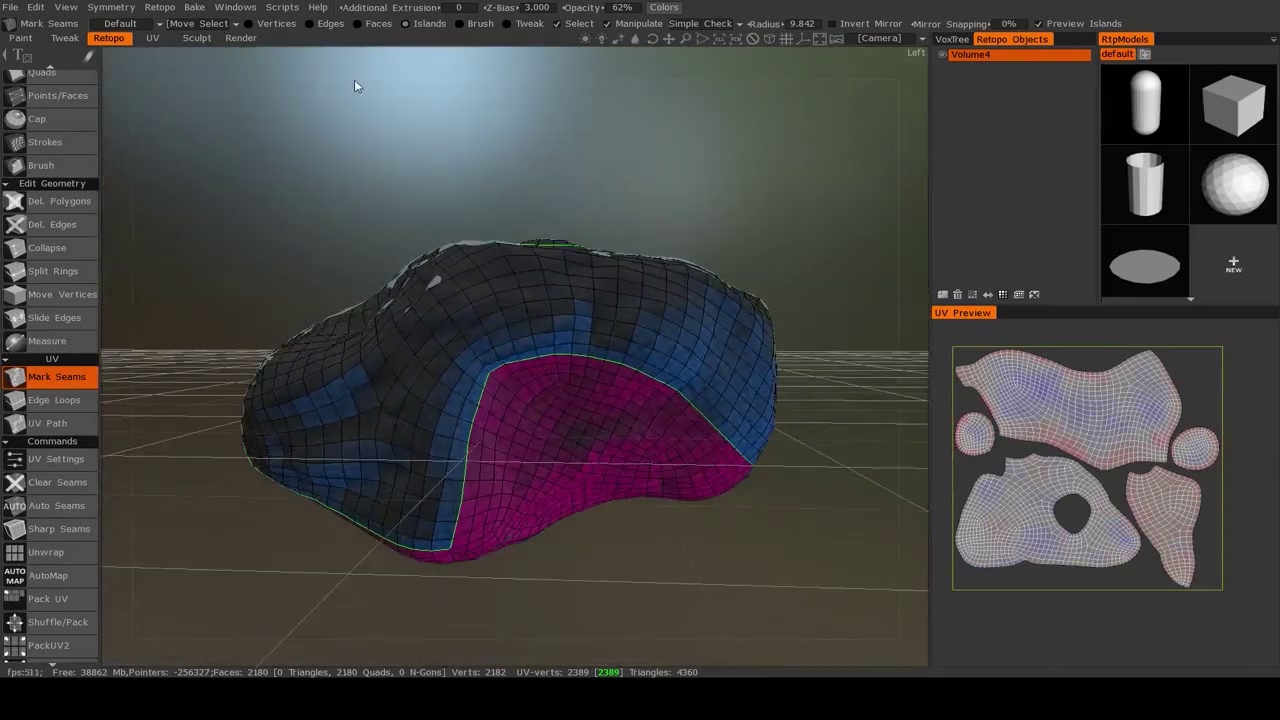
left_click(194, 8)
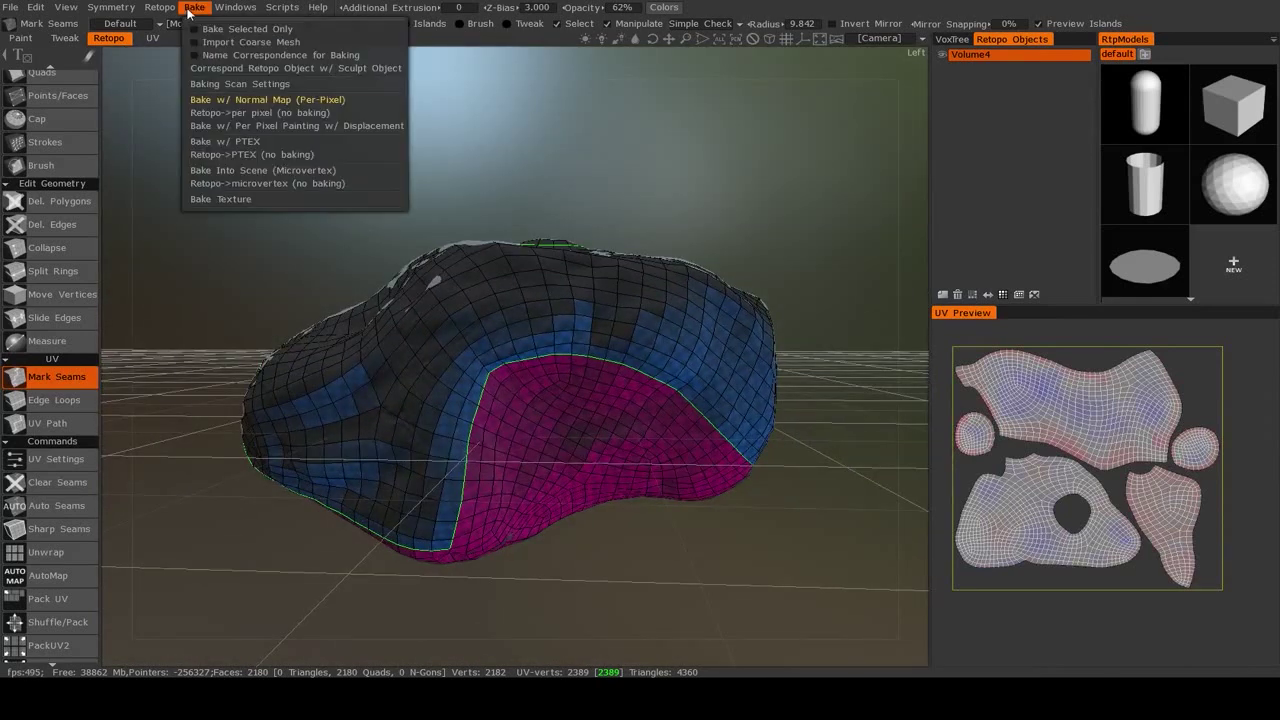
left_click(111, 42)
left_click(192, 9)
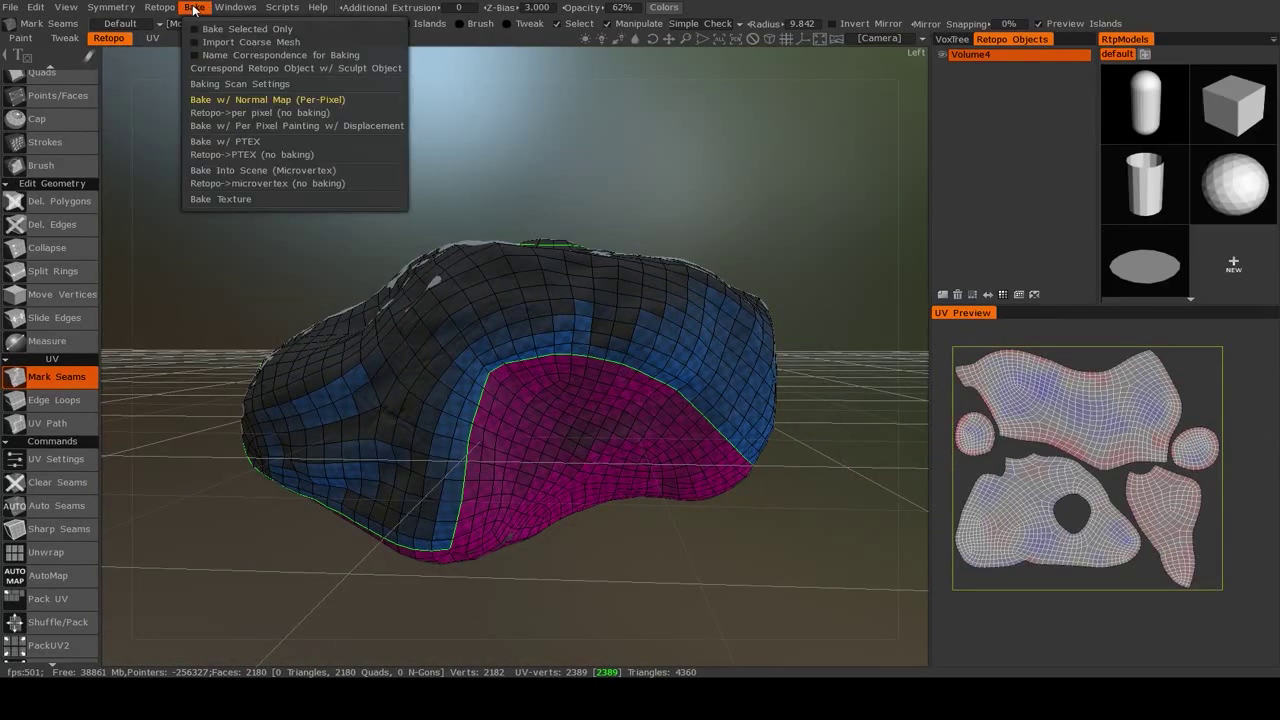
left_click(256, 100)
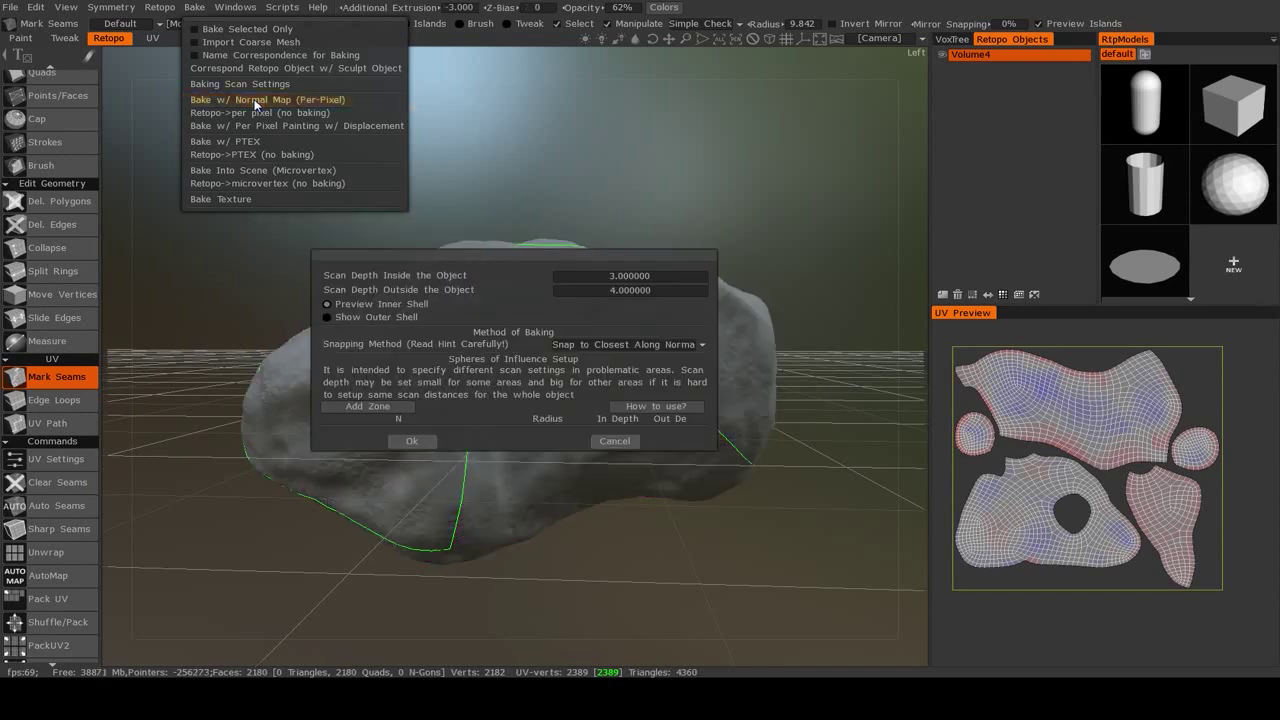
left_click_drag(464, 255, 975, 108)
- Examine the rock in the inner shell preview, switch to the outer shell and check its coverage from several sides
left_click_drag(517, 254, 504, 320, "alt")
scroll(474, 327, "up", 2)
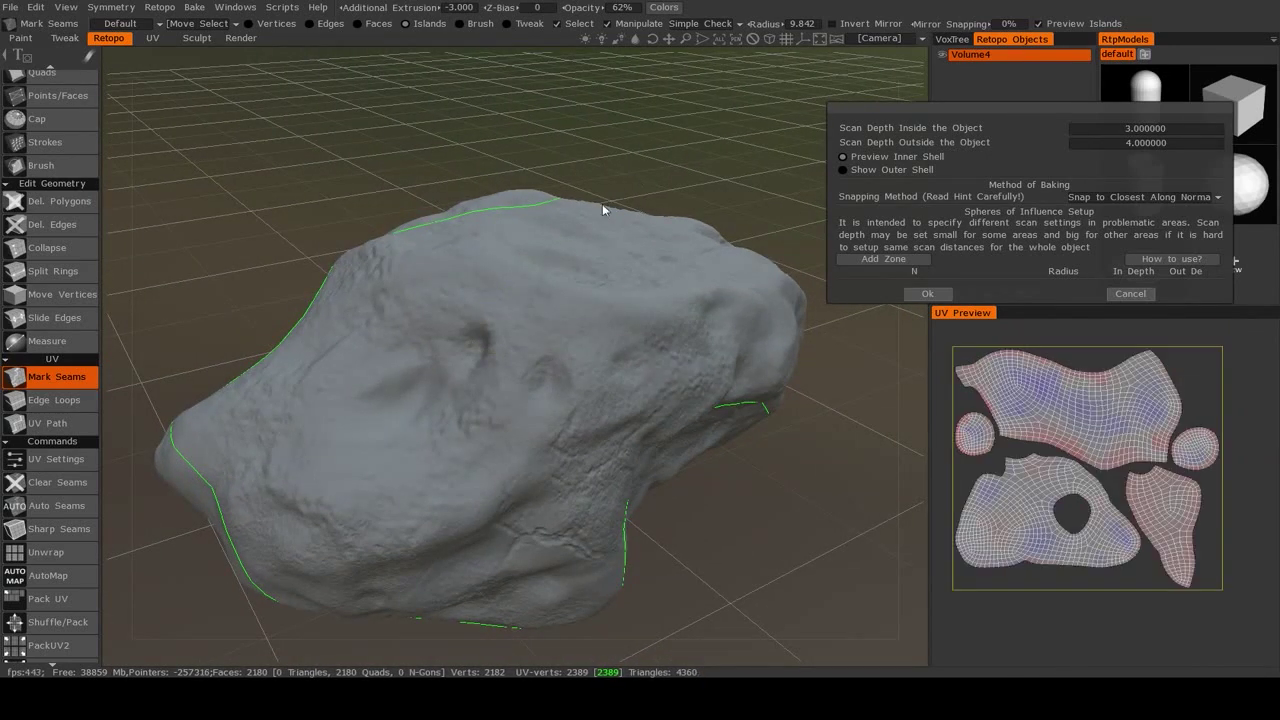
middle_click_drag(586, 217, 661, 232)
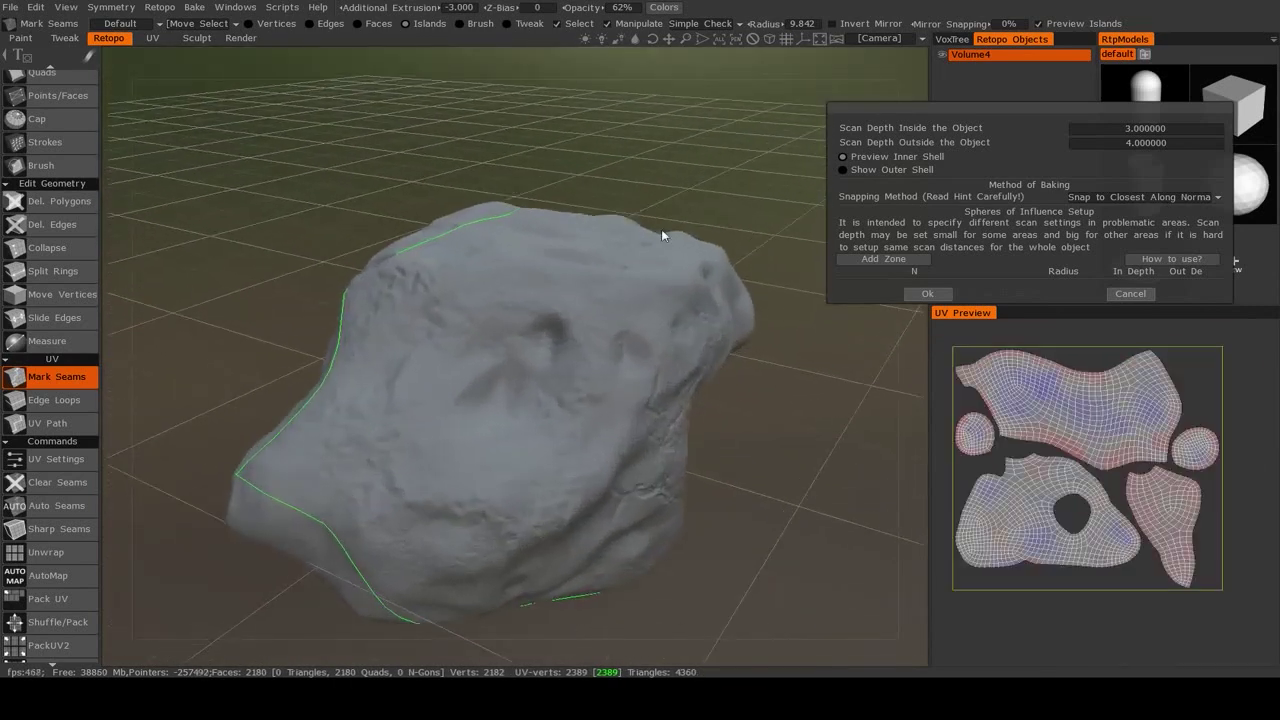
left_click(842, 169)
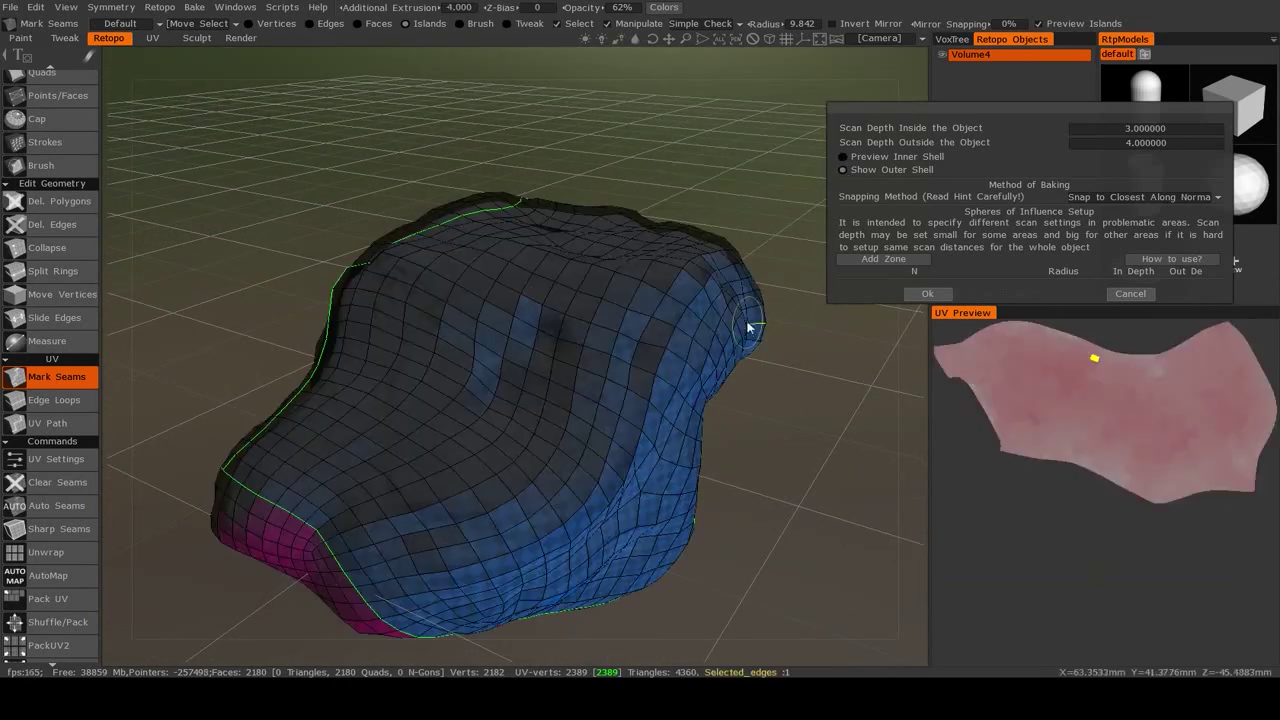
middle_click_drag(770, 432, 551, 391)
middle_click_drag(594, 354, 551, 393)
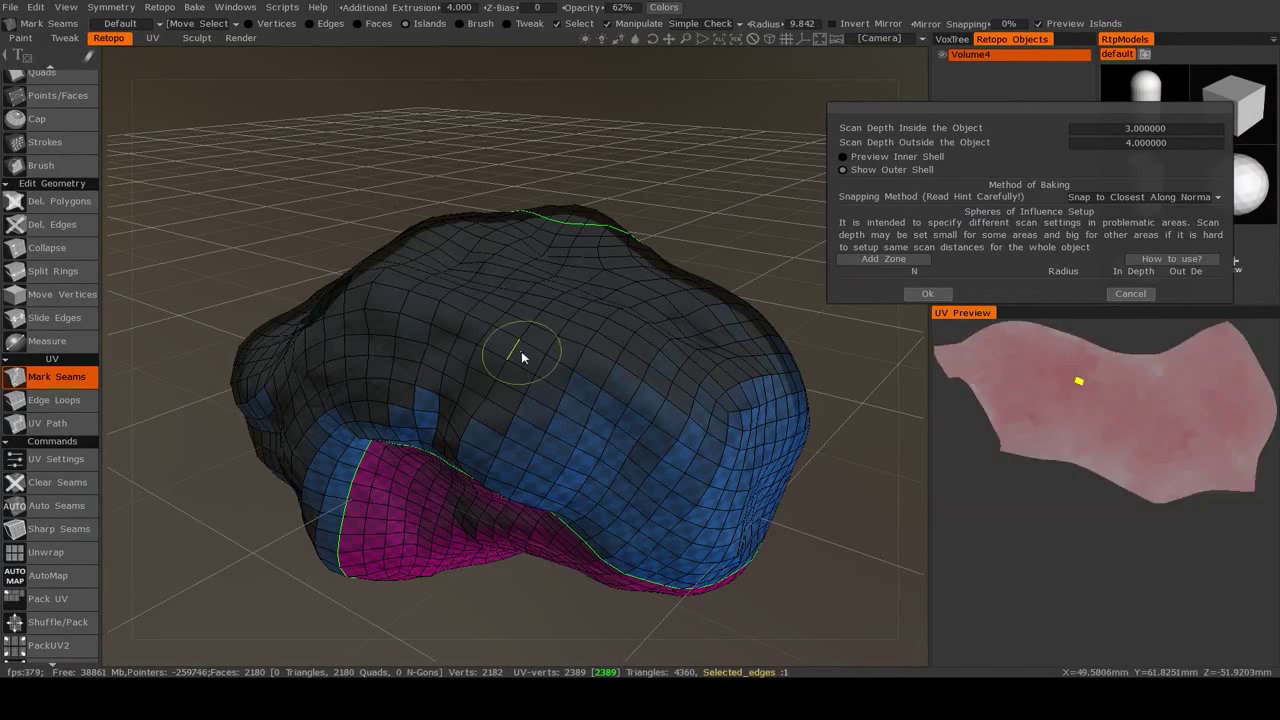
middle_click_drag(521, 395, 661, 393)
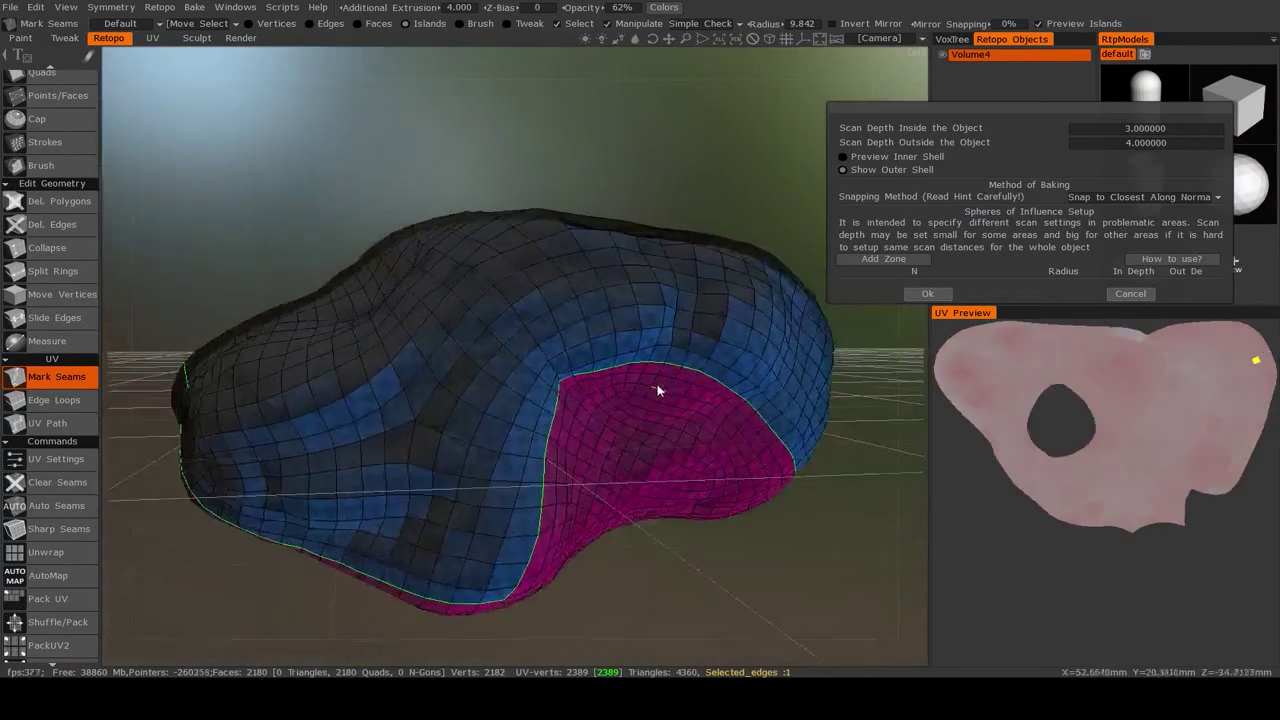
middle_click_drag(449, 363, 413, 352)
mouse_move(529, 334)
middle_mouse_down()
mouse_move(563, 343)
mouse_move(519, 344)
middle_mouse_up()
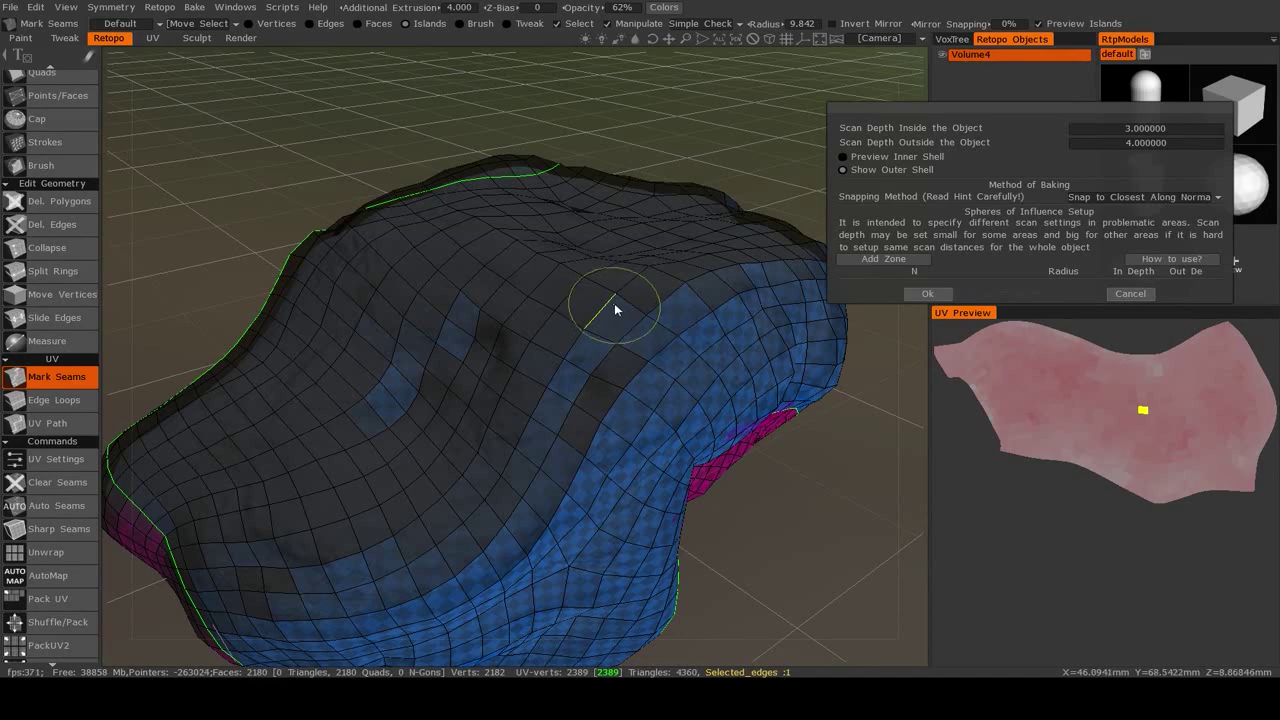
middle_click_drag(614, 302, 534, 414)
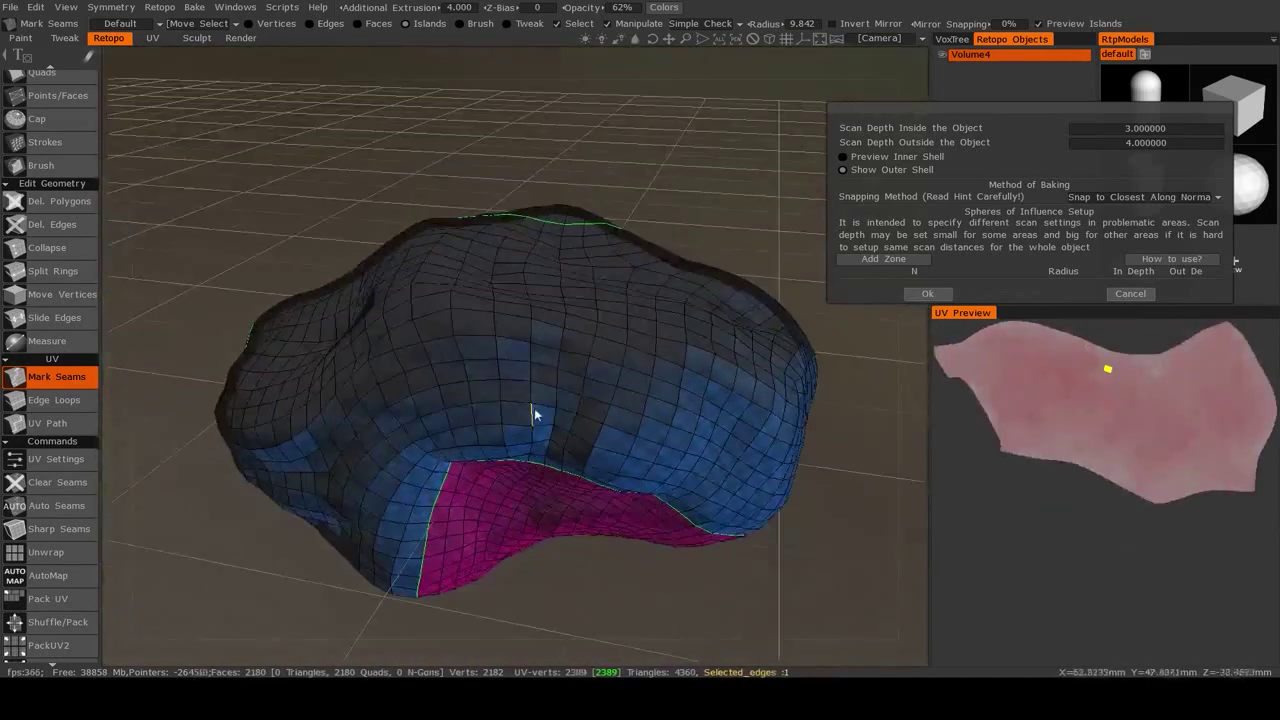
- Compare the inner and outer shell previews around the rock, finishing with the outer shell displayed
left_click(843, 157)
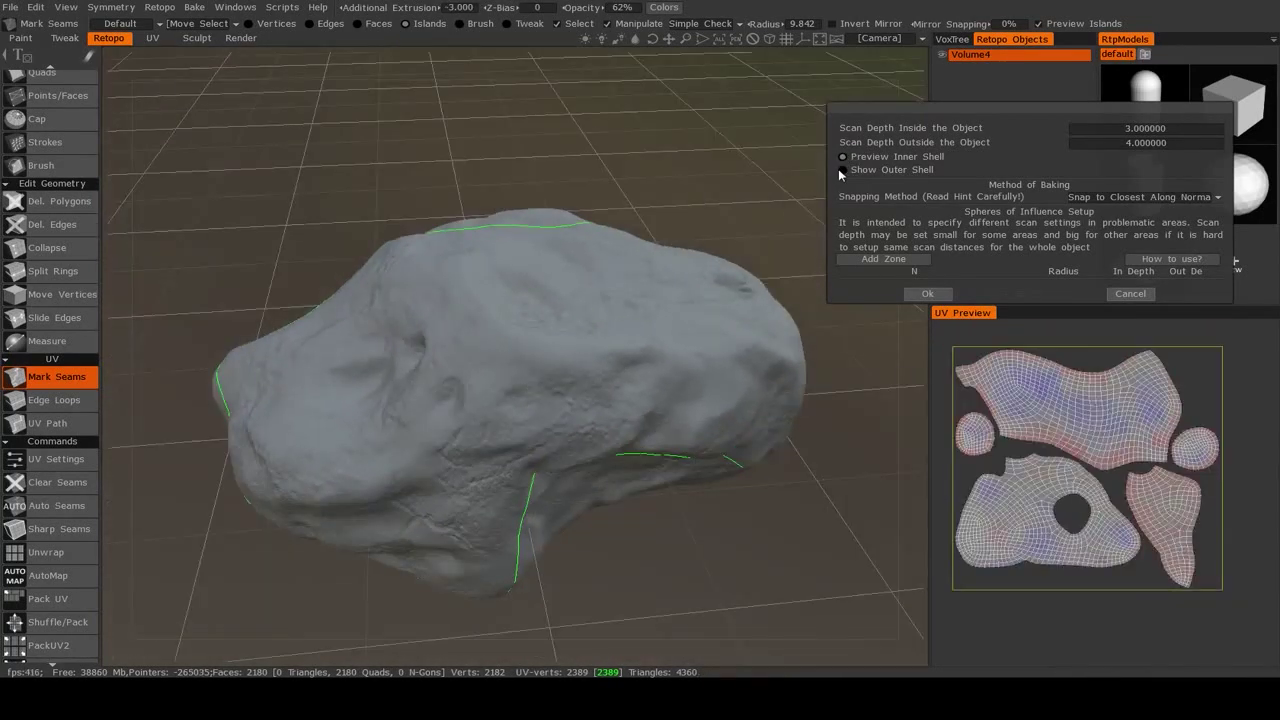
left_click(842, 170)
left_click_drag(765, 505, 400, 380)
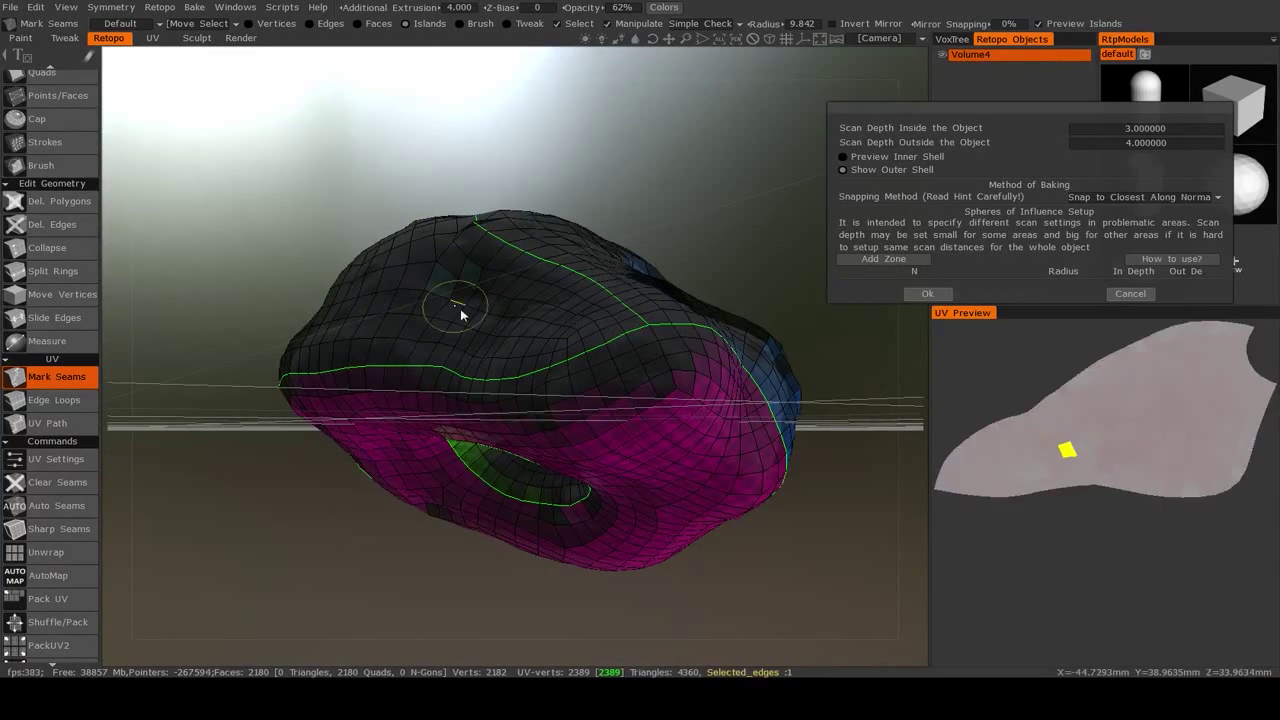
left_click_drag(498, 323, 608, 364, "alt")
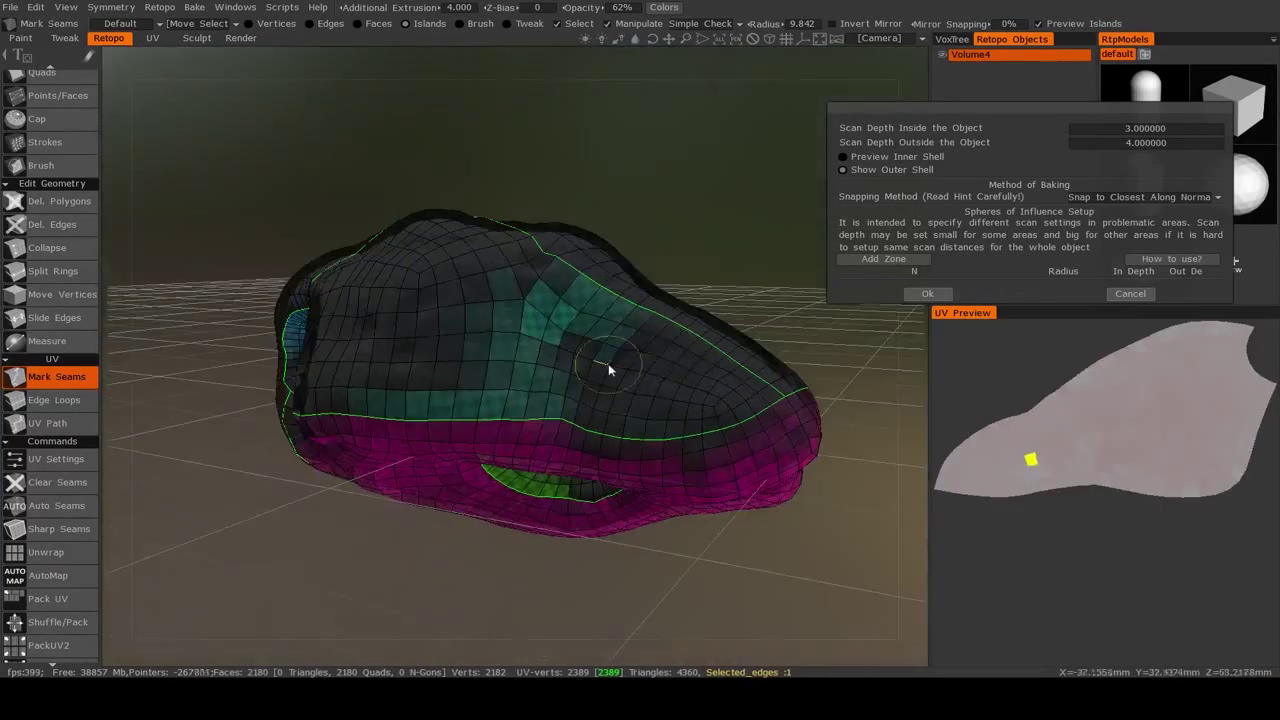
left_click(843, 157)
left_click_drag(686, 292, 562, 450, "alt")
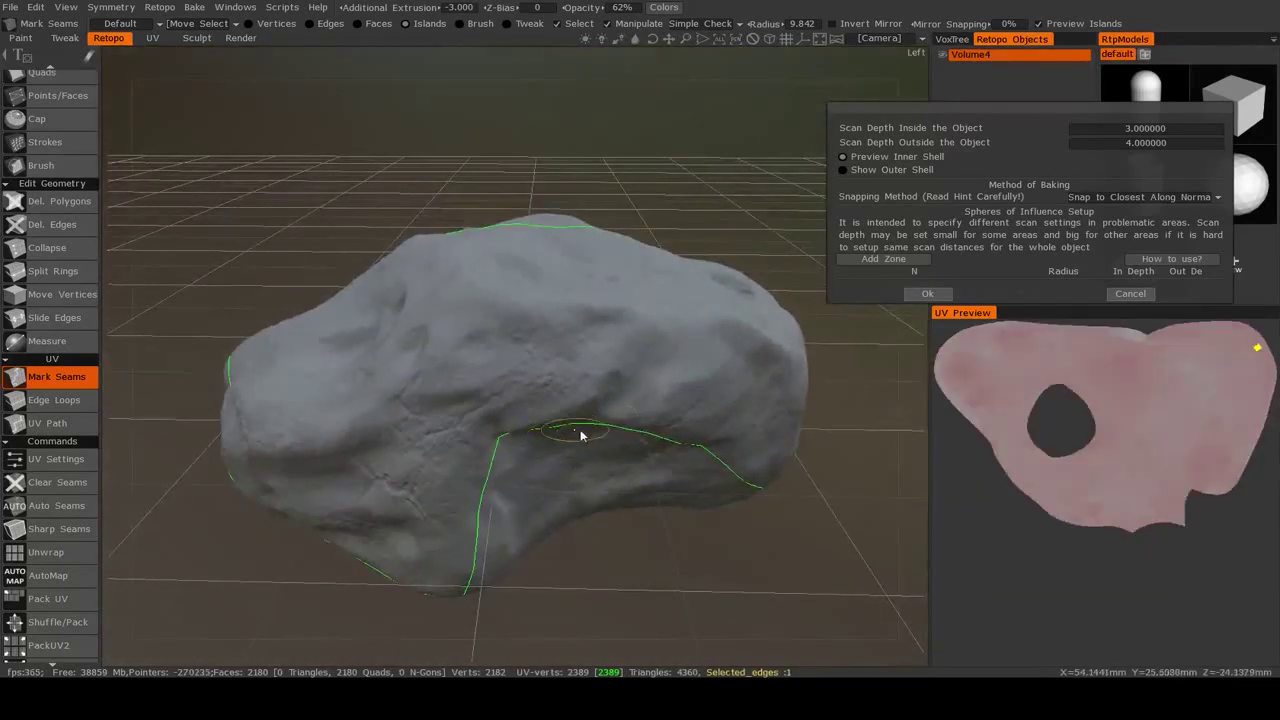
left_click(612, 420)
left_click_drag(417, 397, 557, 429, "alt")
left_click(566, 429)
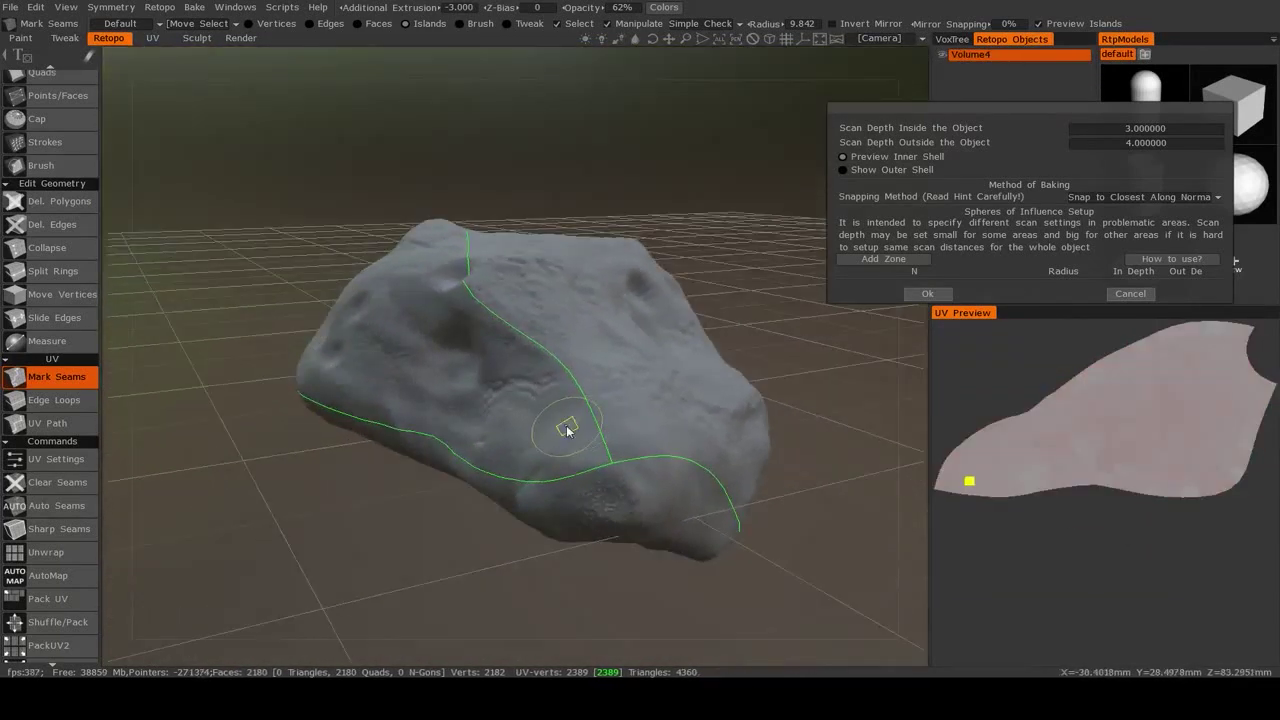
left_click(842, 171)
left_click_drag(620, 290, 706, 334, "alt")
mouse_move(464, 295)
left_mouse_down("alt")
mouse_move(557, 251)
mouse_move(437, 349)
left_mouse_up("alt")
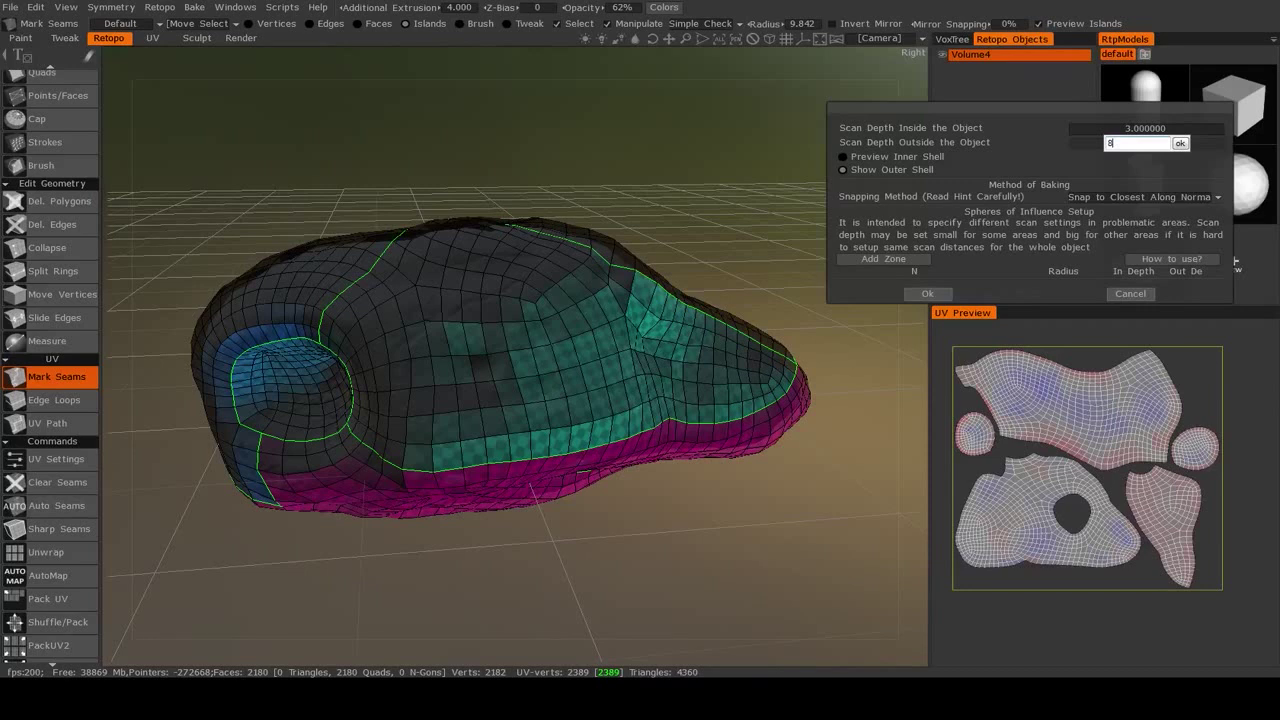
- Try a Scan Depth Outside the Object of 8 on the outer shell and set it back to 4
key("Return")
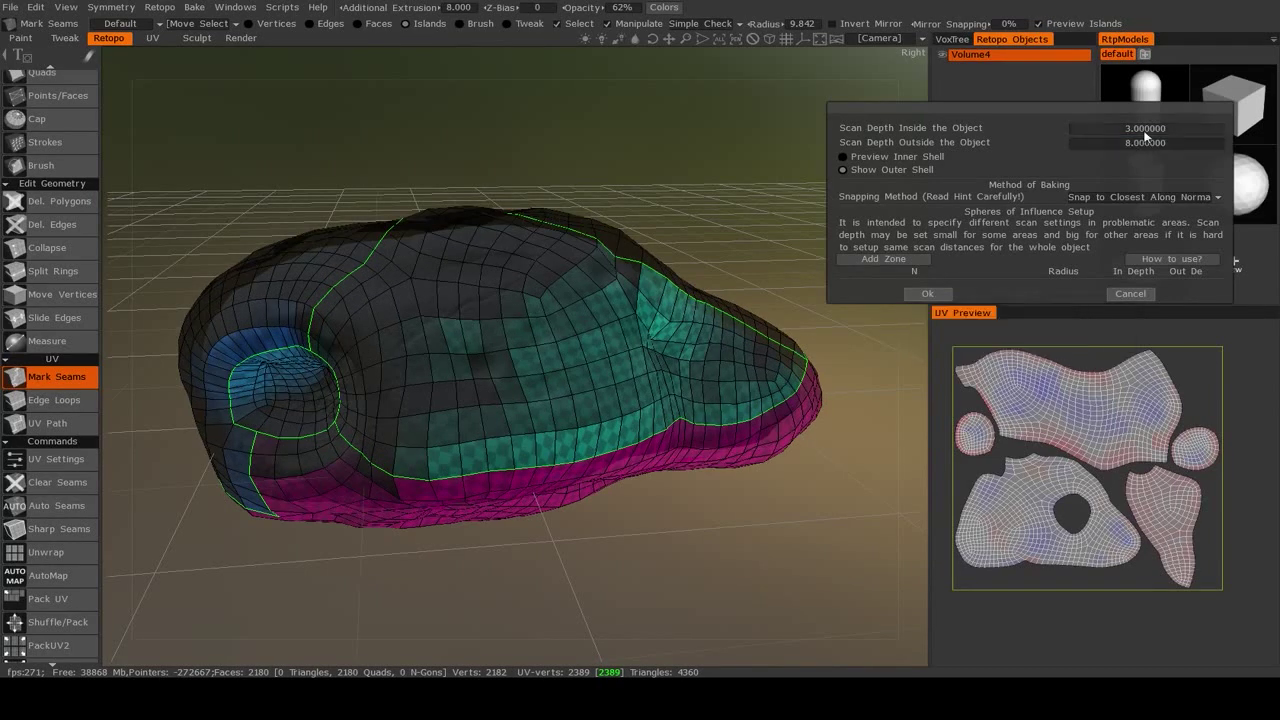
left_click_drag(700, 220, 660, 247)
left_click(1145, 142)
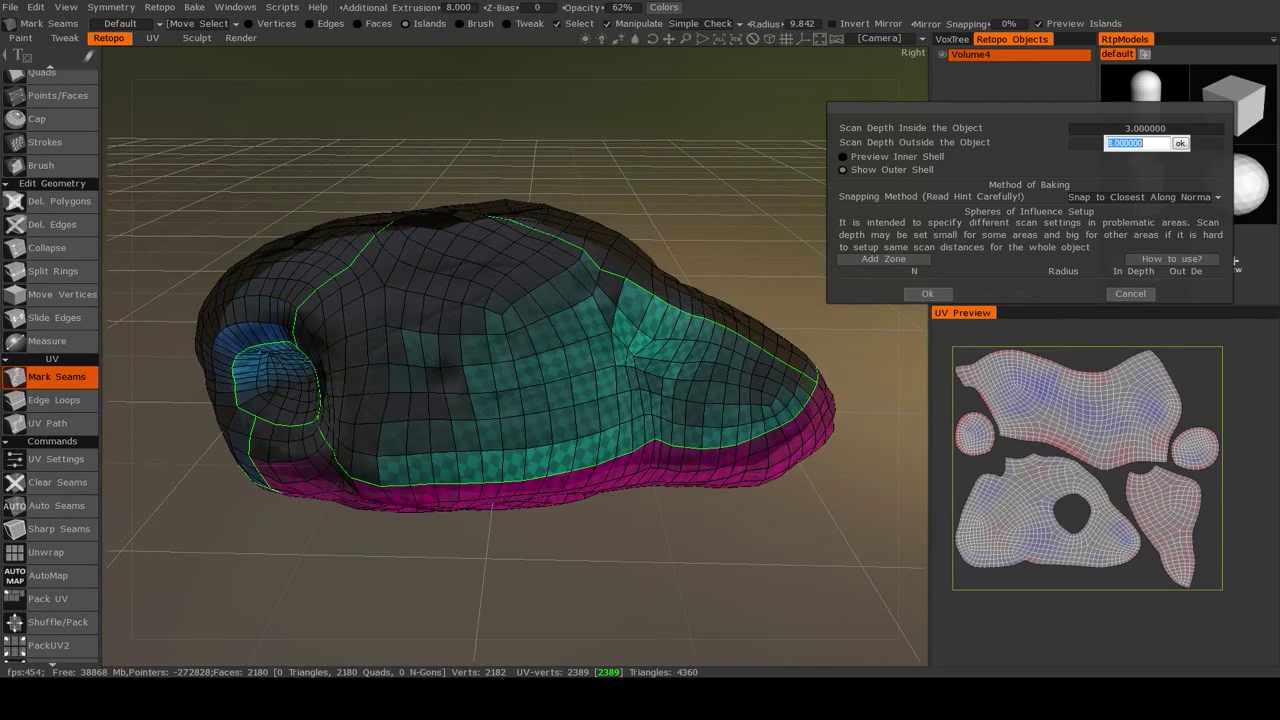
key("Return")
- Add a sphere of influence zone and place it on the upper surface of the rock
left_click_drag(680, 297, 851, 490)
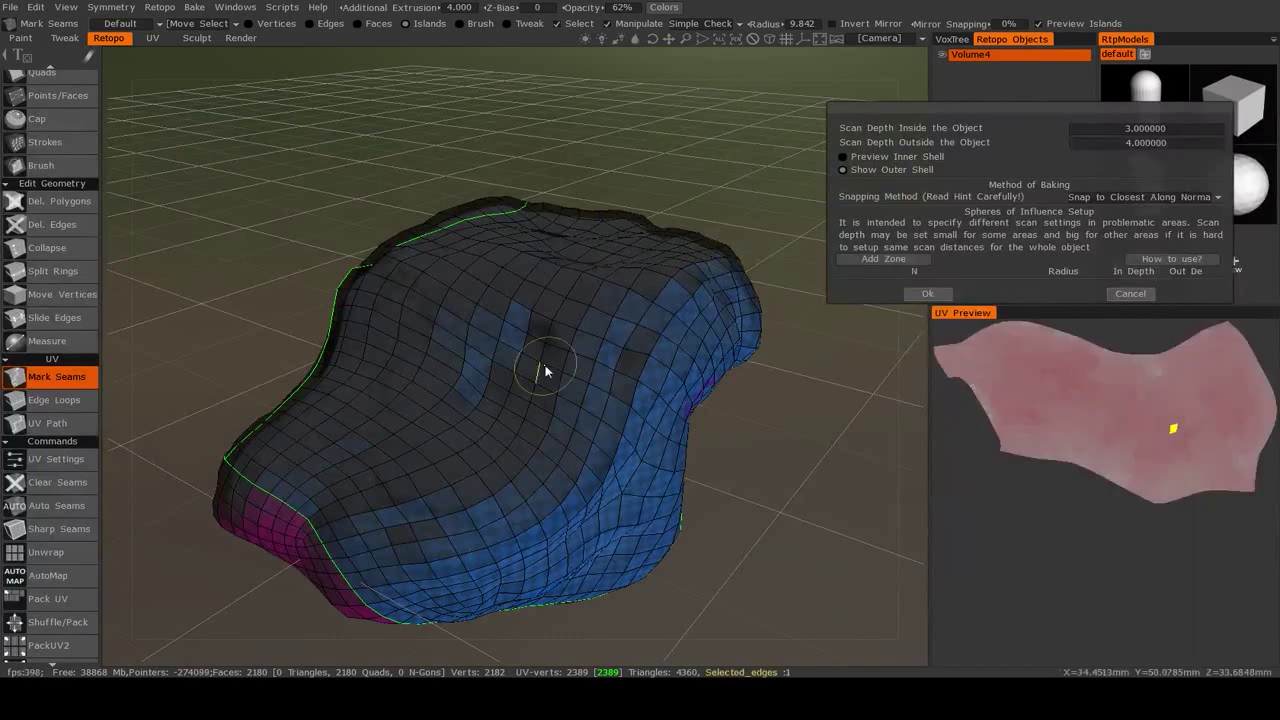
left_click_drag(443, 329, 508, 346)
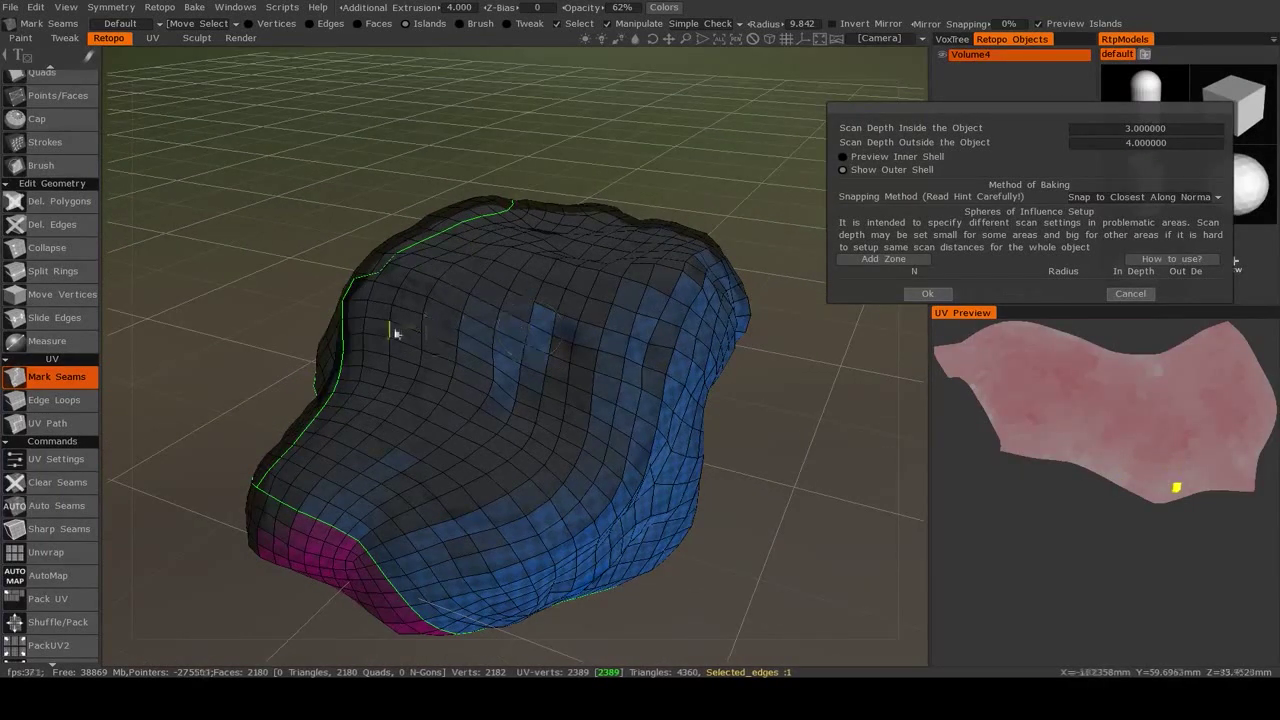
left_click_drag(395, 333, 509, 331)
left_click_drag(614, 349, 594, 374)
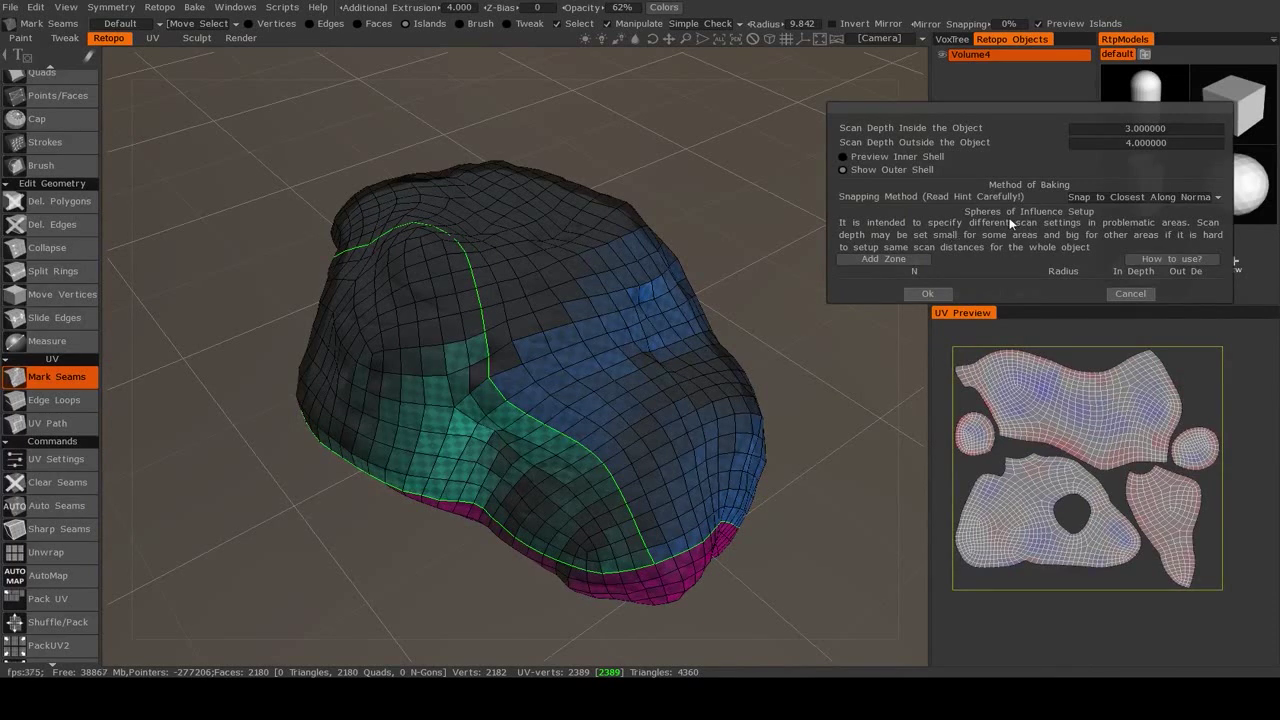
left_click(884, 259)
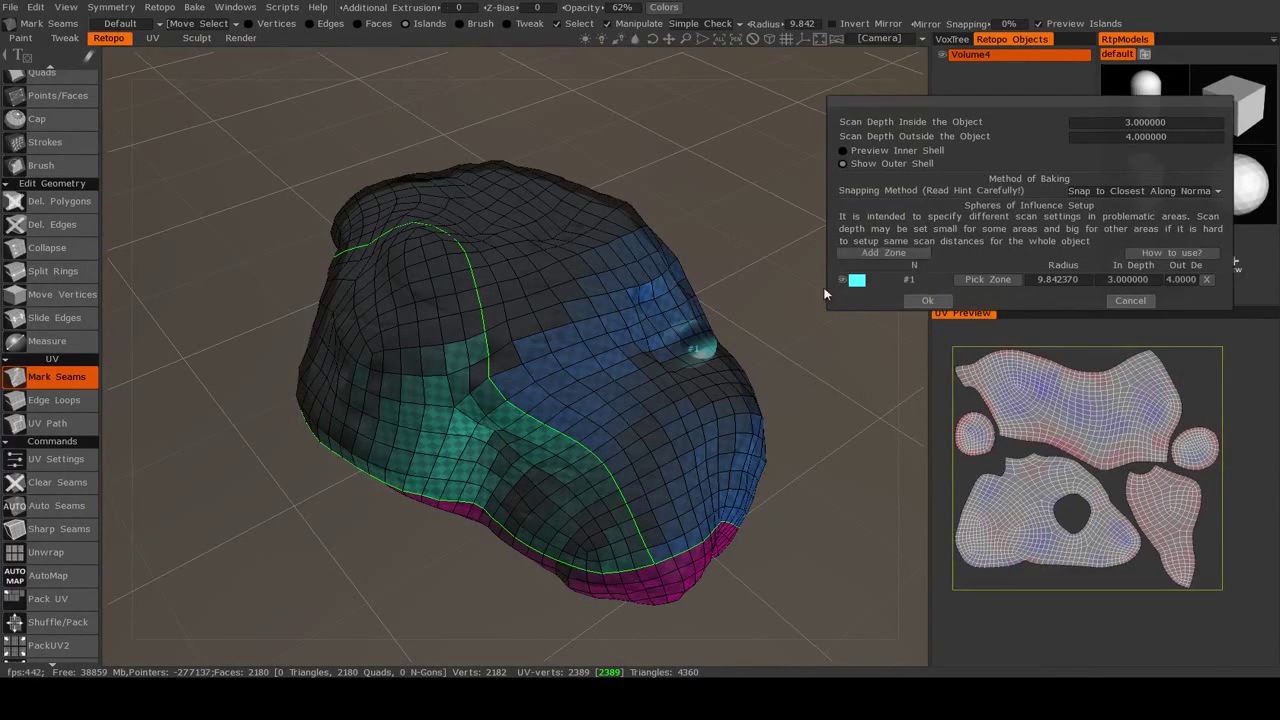
left_click_drag(677, 354, 637, 341, "alt")
left_click(999, 281)
left_click_drag(414, 349, 529, 309, "alt")
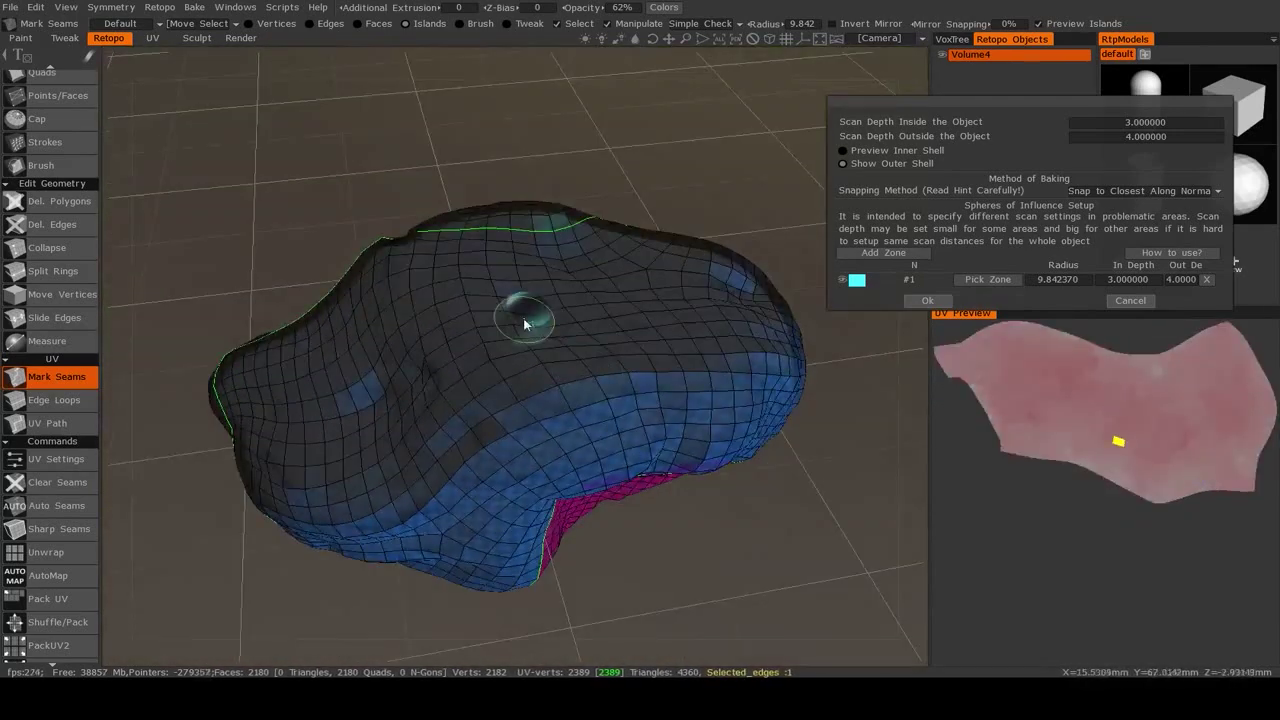
left_click(621, 297)
left_click_drag(737, 450, 658, 388, "alt")
scroll(658, 388, "up", 2)
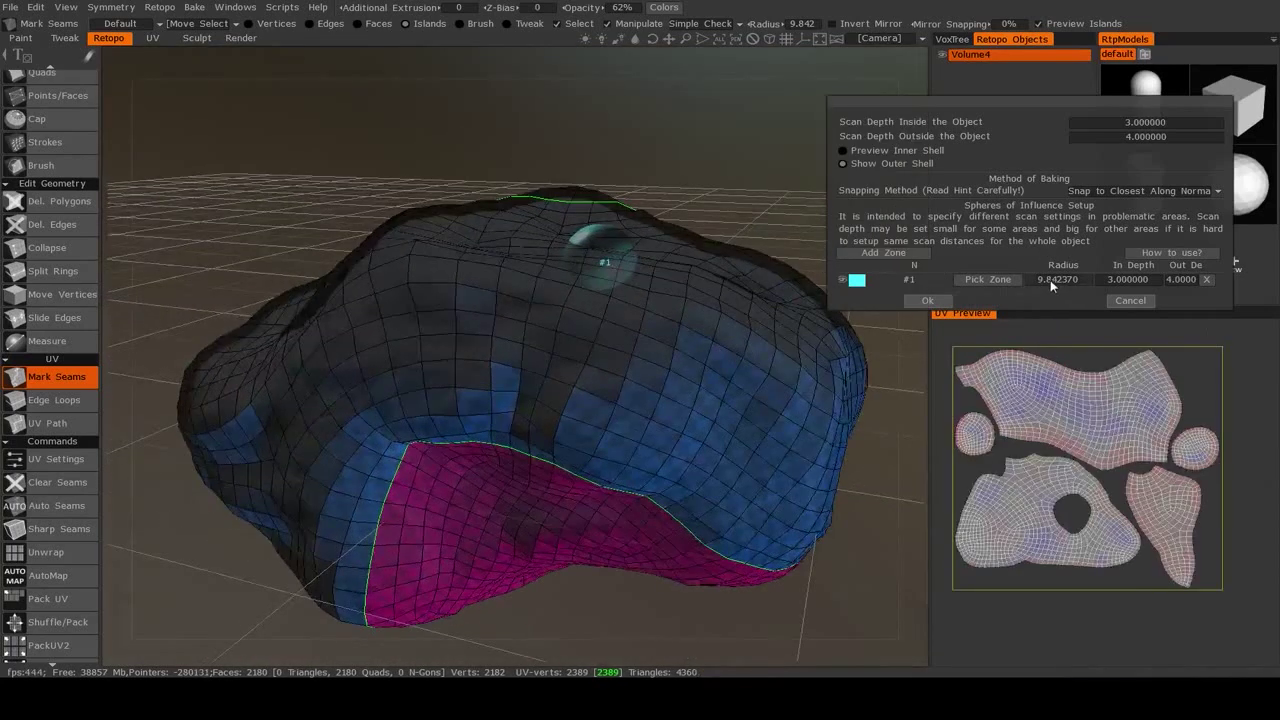
- Set the radius of zone #1 to 35 so the sphere covers a larger part of the rock's top
left_click(1050, 280)
type("35")
key("Return")
left_click_drag(761, 256, 770, 305)
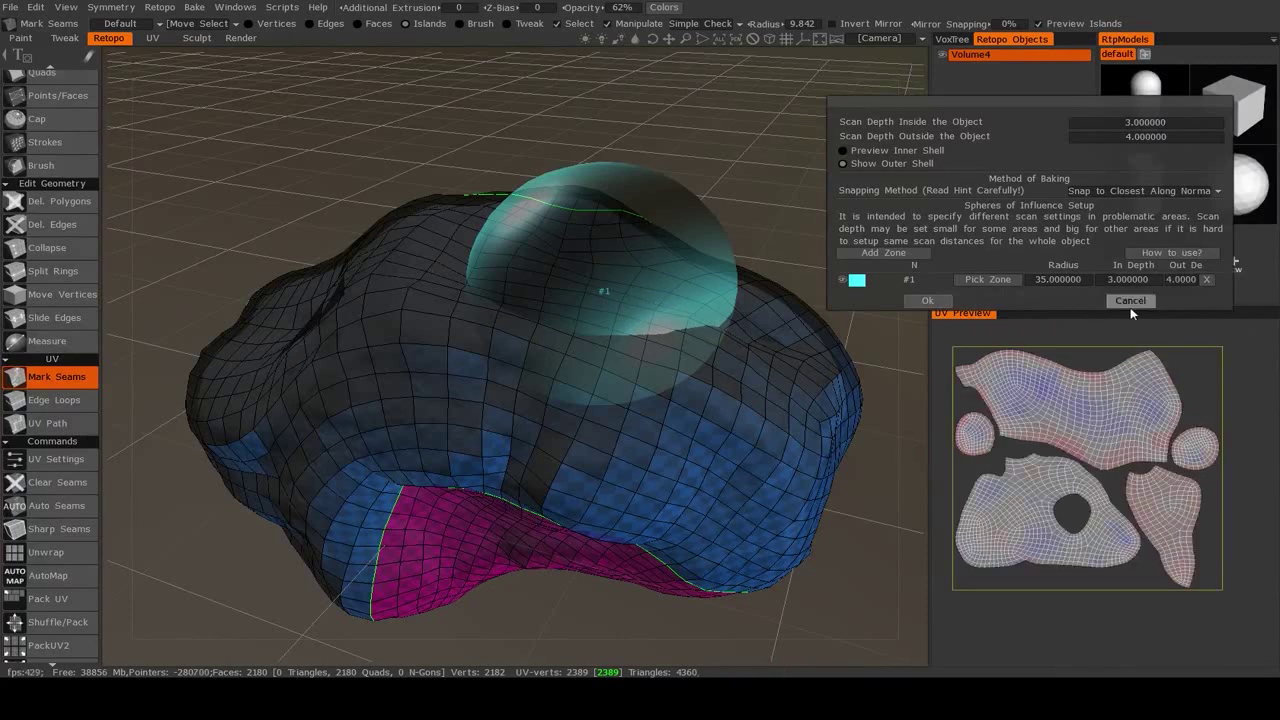
- Set the outside scan depth of zone #1 to 8, check the shell around the sphere and switch to the inner shell preview
left_click(1175, 279)
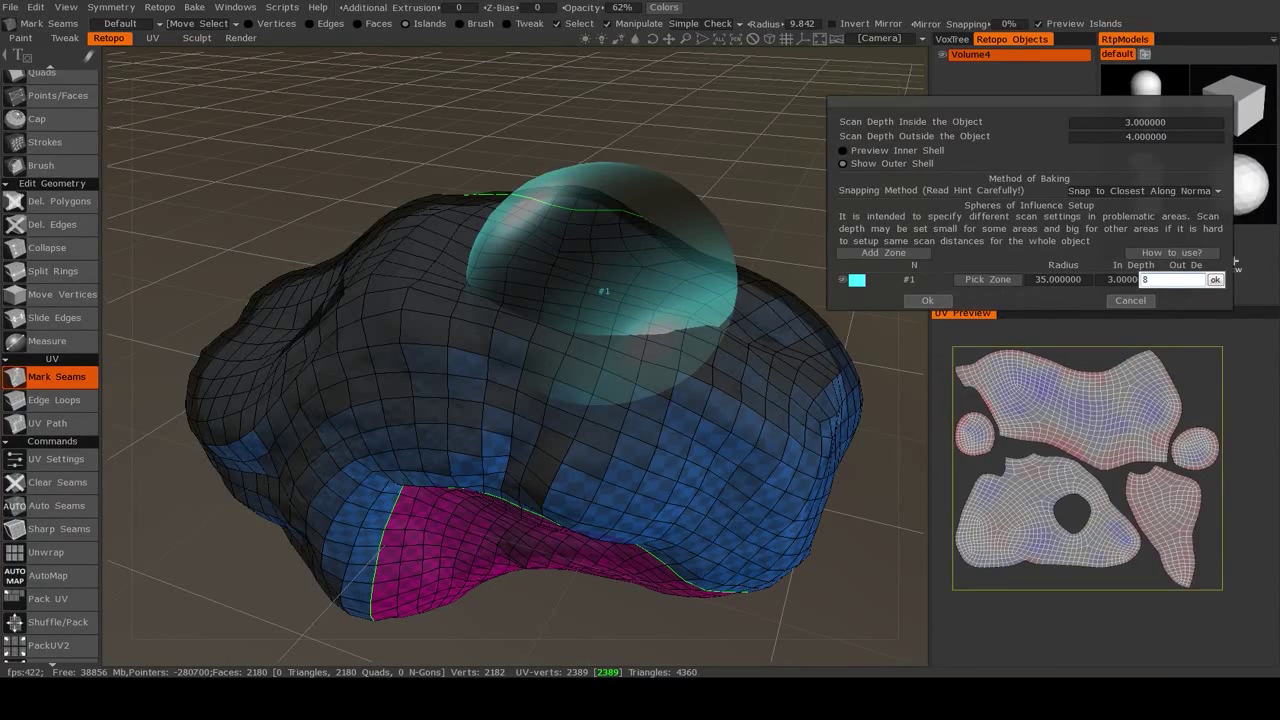
key("Return")
left_click_drag(455, 375, 457, 309)
right_click_drag(457, 309, 560, 293)
left_click_drag(560, 293, 394, 383)
middle_click_drag(454, 297, 420, 297)
middle_click_drag(533, 290, 569, 389)
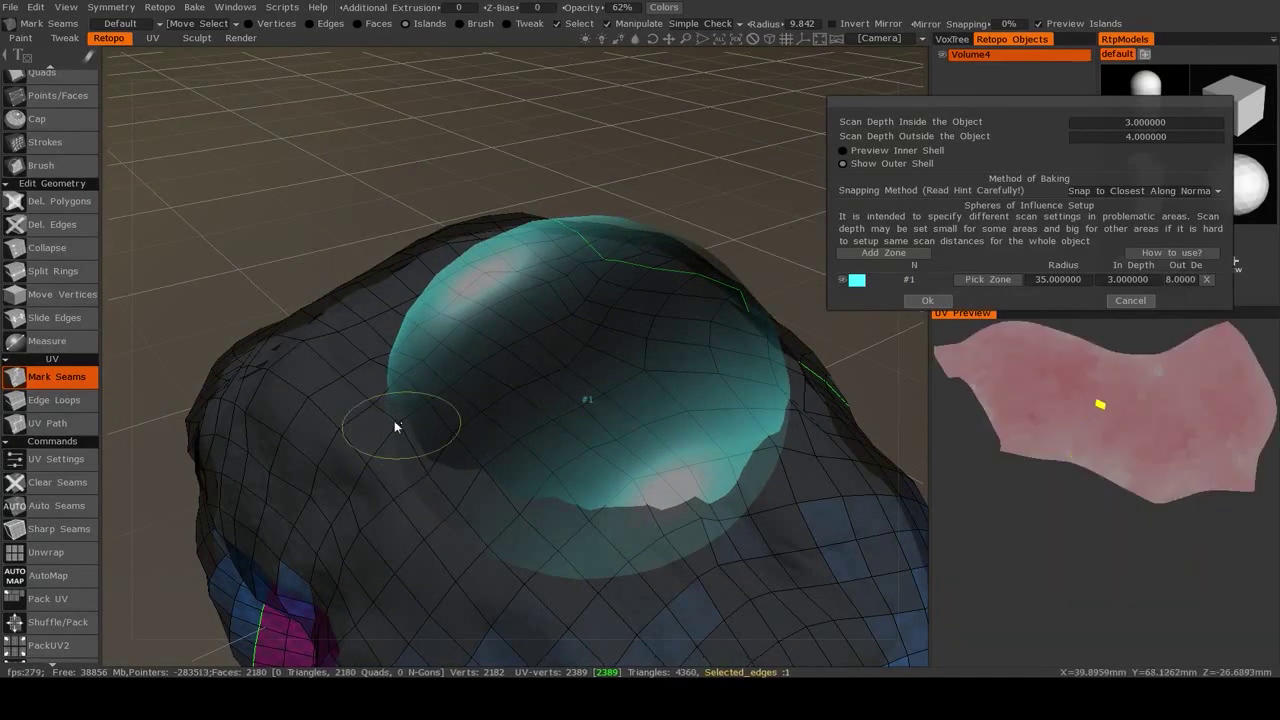
middle_click_drag(371, 415, 463, 388)
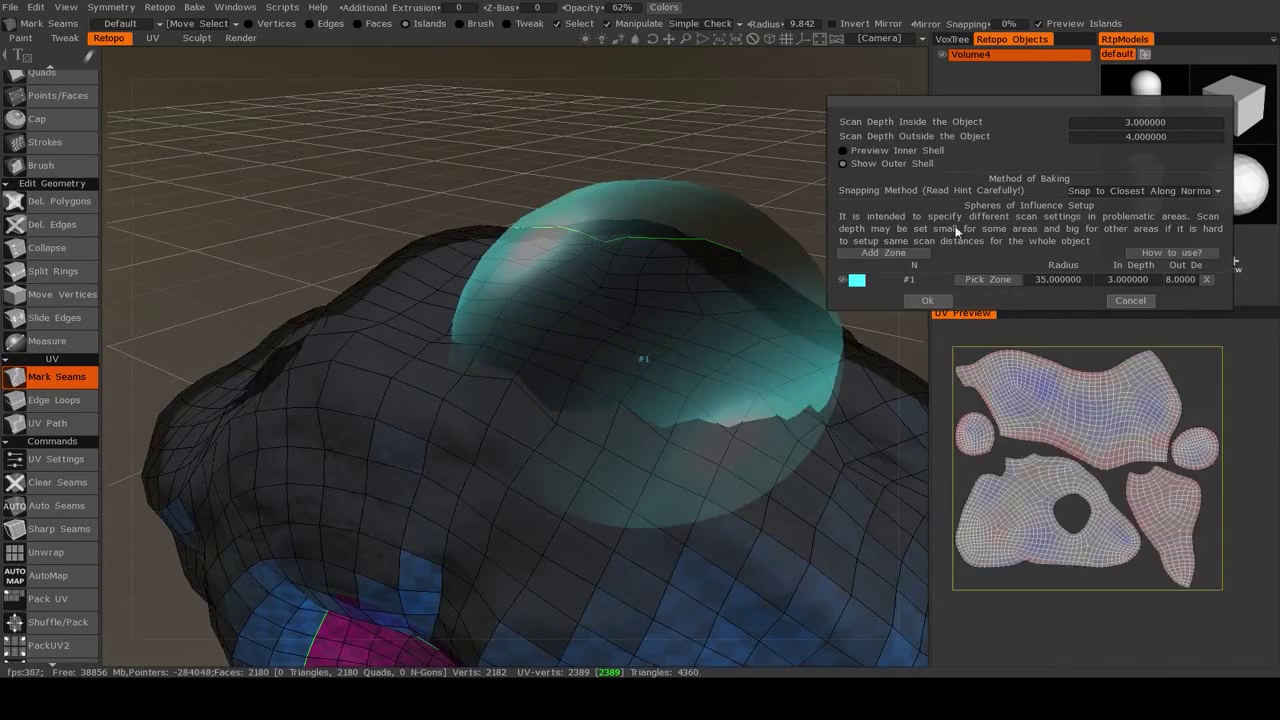
left_click(846, 151)
- Try an In Depth of 1 for zone #1, inspect the area inside the sphere and set the depth back to 3
left_click(1110, 279)
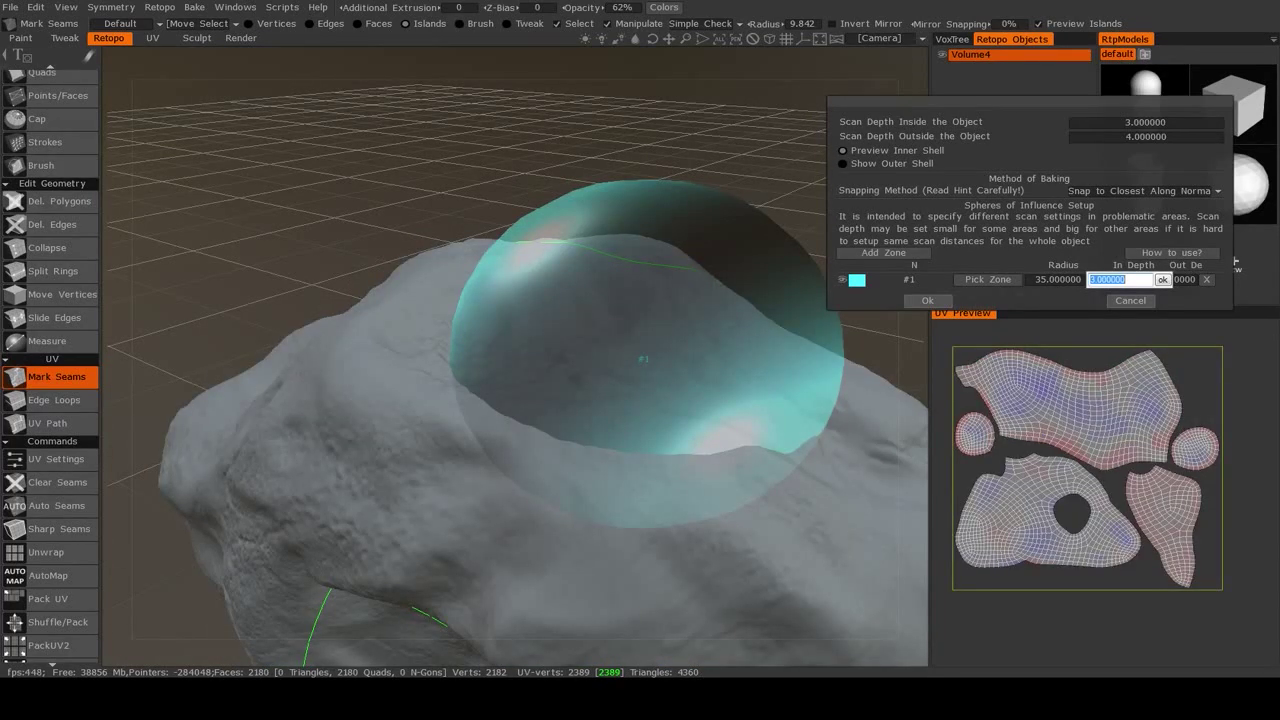
key("Return")
middle_click_drag(630, 320, 494, 362)
left_click_drag(614, 398, 508, 468, "alt")
middle_click_drag(580, 480, 539, 393)
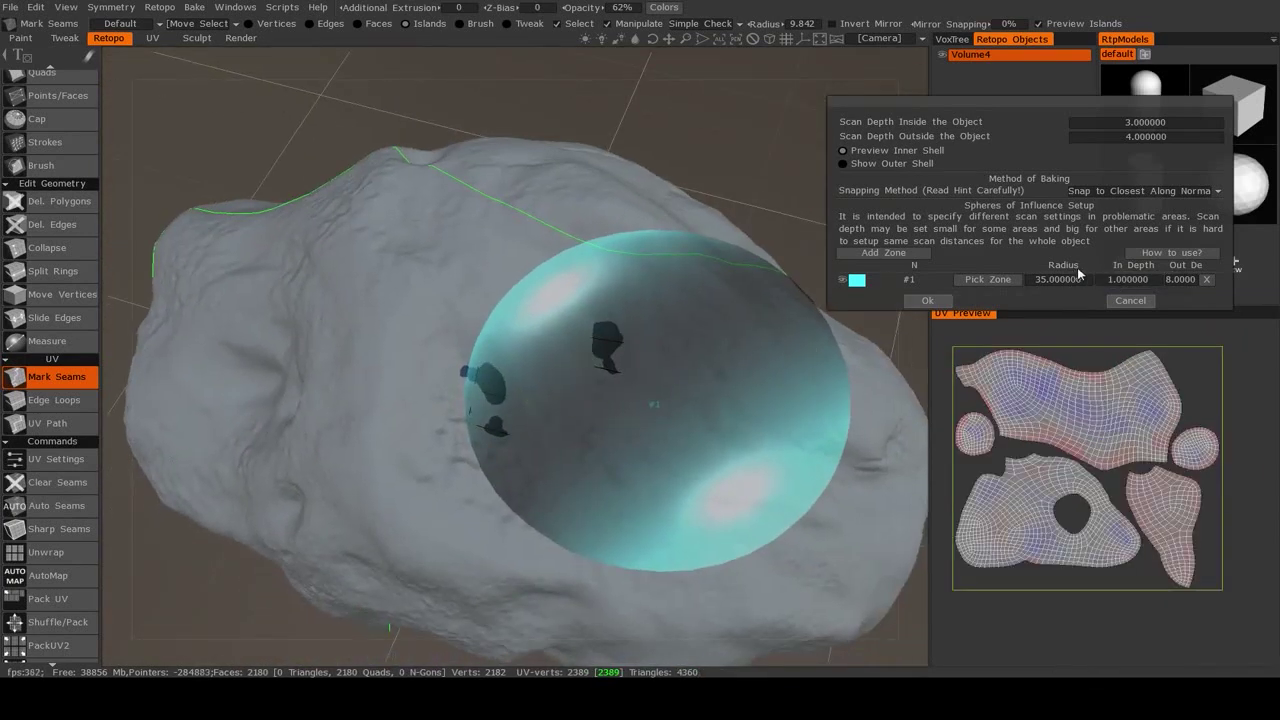
left_click(1122, 280)
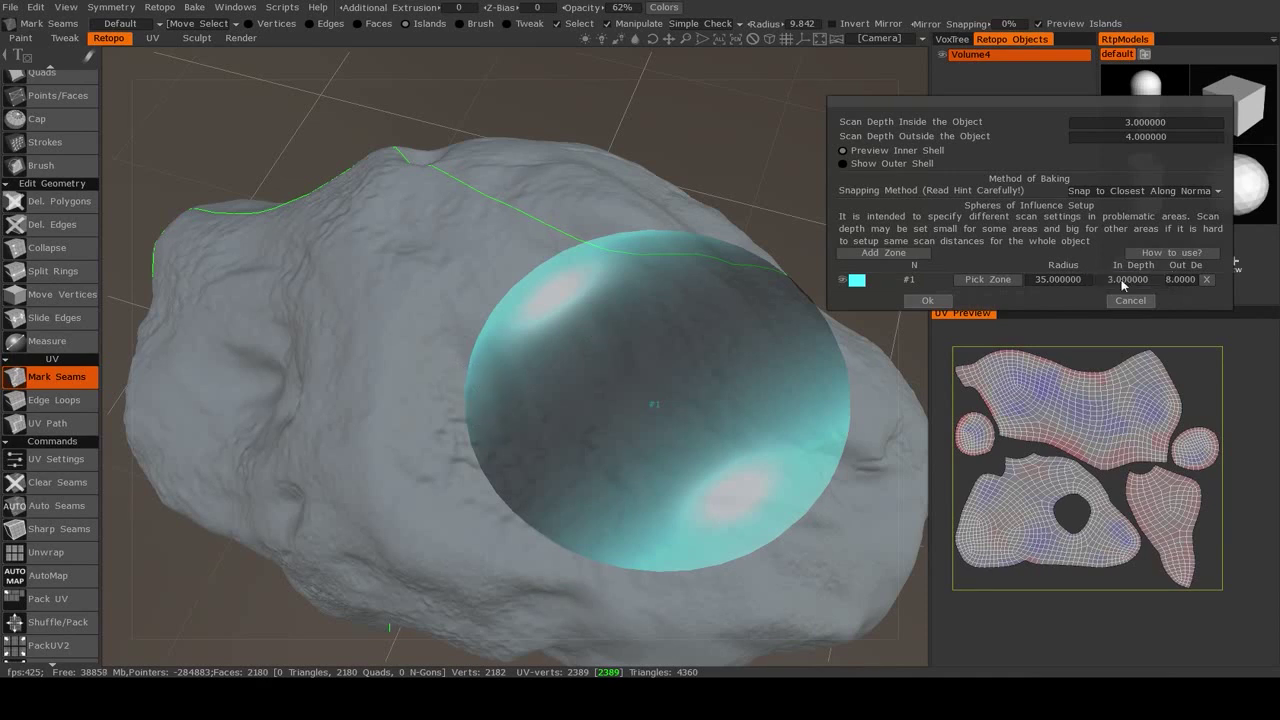
- Examine the inner shell preview and the placement of the zone #1 sphere from several sides of the rock
left_click_drag(700, 480, 611, 388, "alt")
scroll(718, 403, "down", 5)
scroll(611, 388, "up", 2)
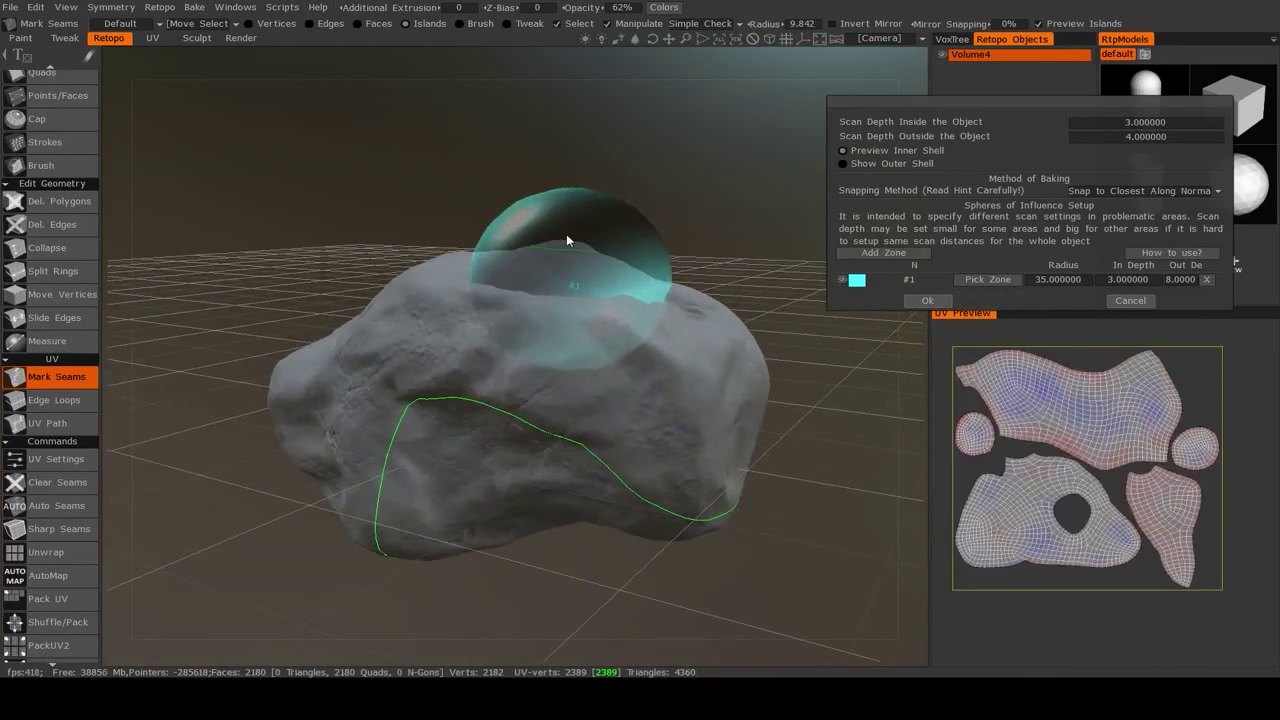
left_click_drag(548, 280, 577, 366, "alt")
left_click_drag(770, 430, 637, 384, "alt")
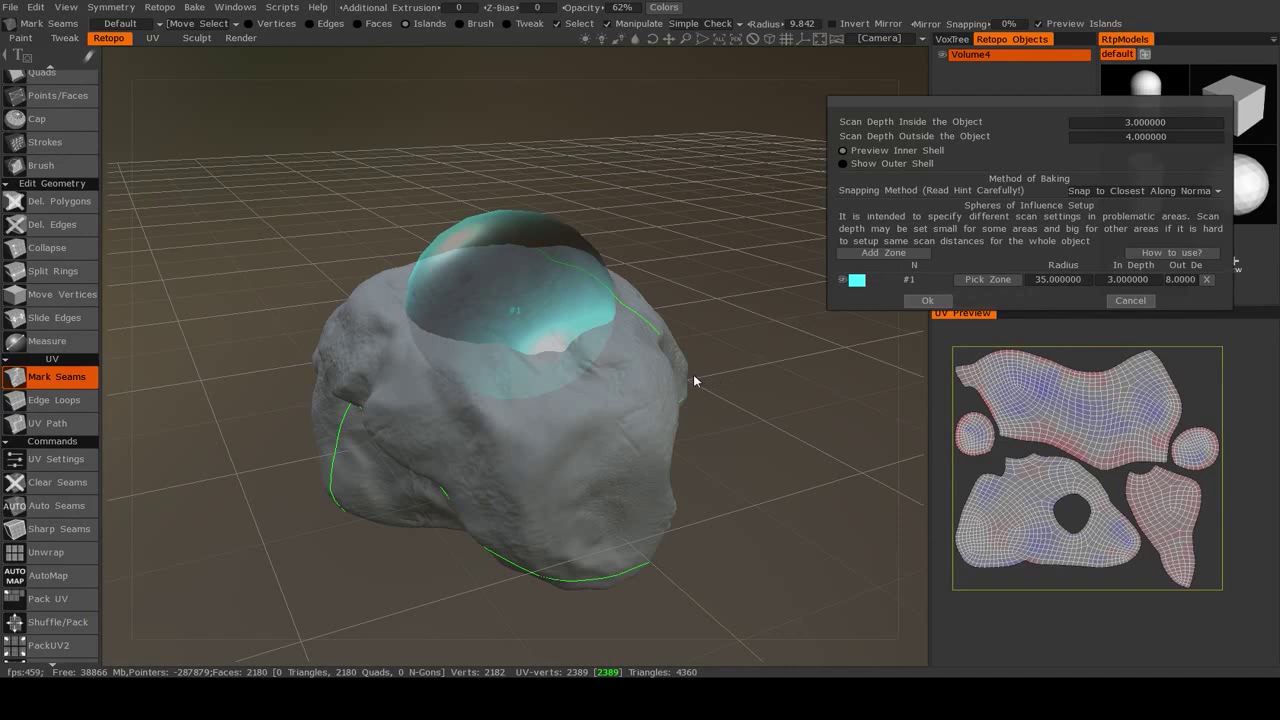
- Accept the scan depths and the zone #1 settings, and move the local occlusion dialog off the rock
left_click_drag(693, 374, 671, 288)
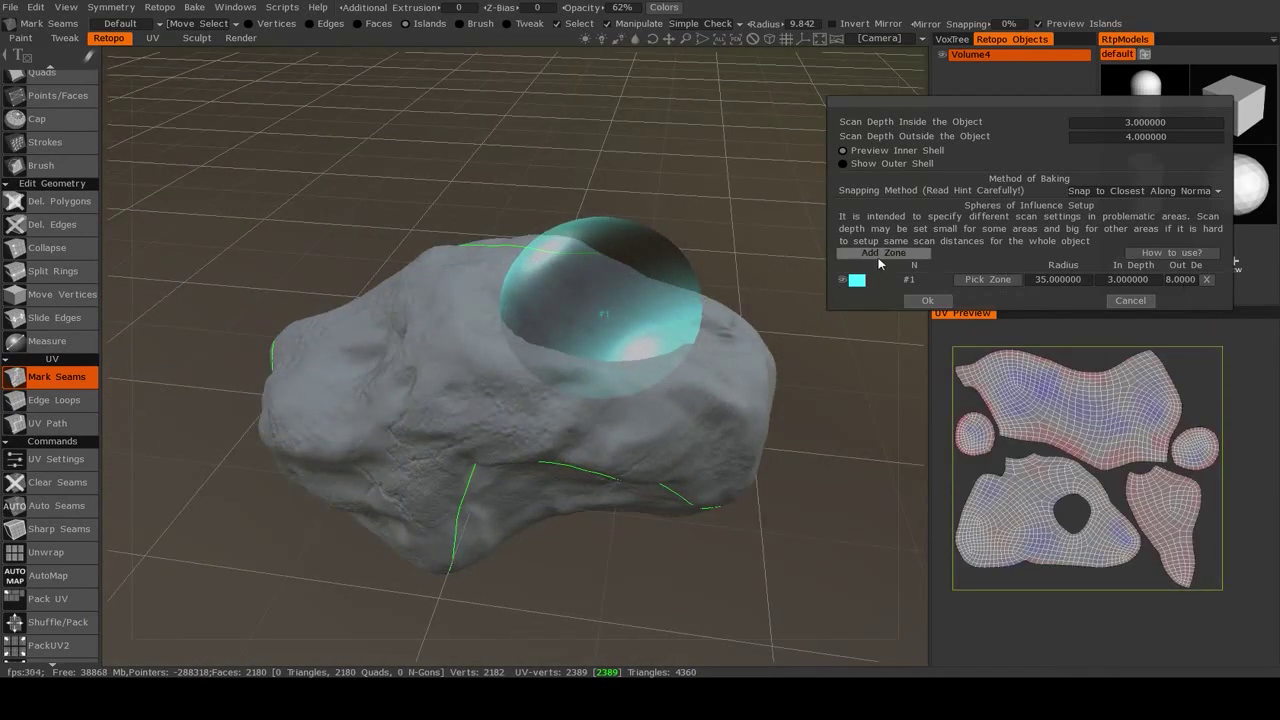
left_click(928, 301)
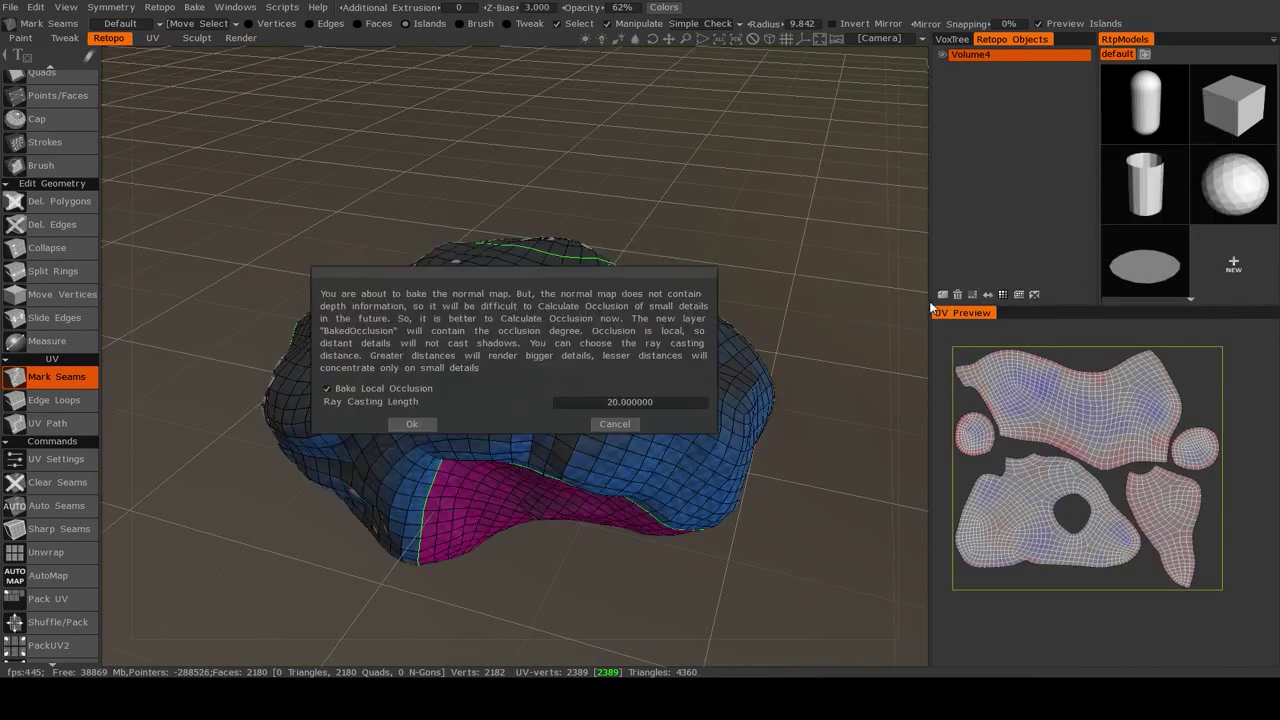
left_click_drag(560, 274, 872, 108)
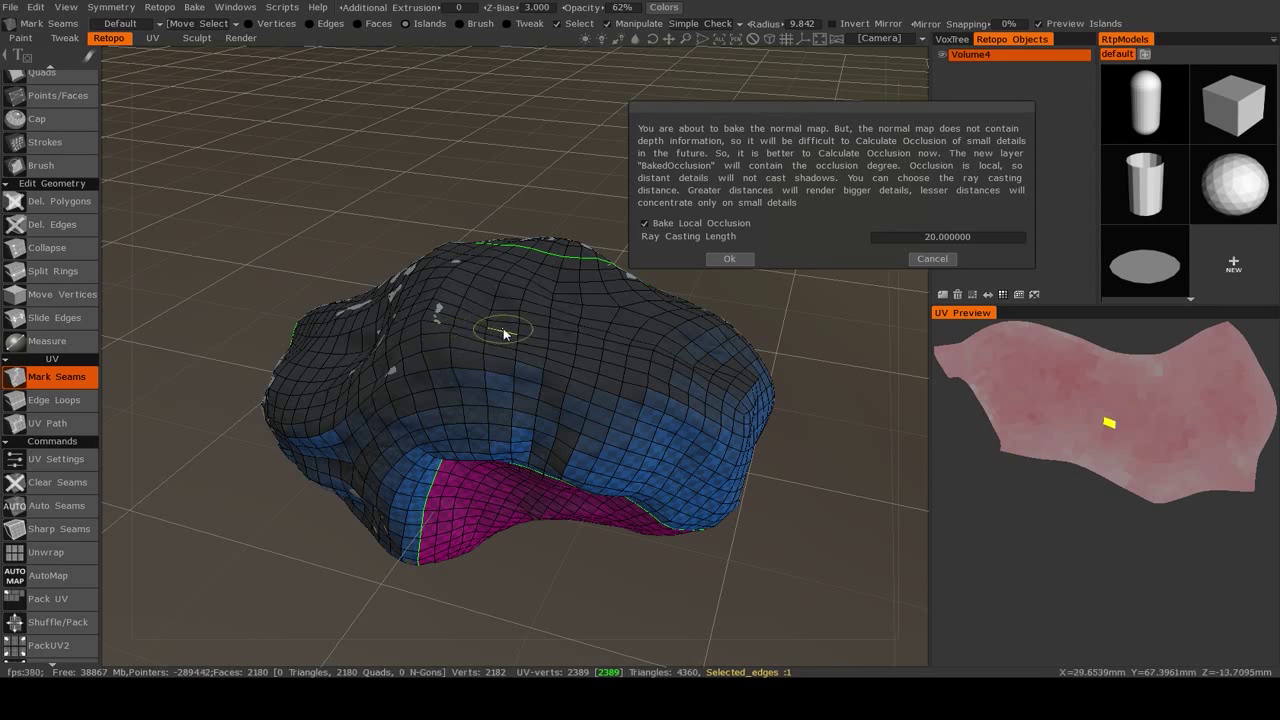
- Inspect the retopo mesh around the rock and accept baking local occlusion with a Ray Casting Length of 20
mouse_move(504, 334)
left_mouse_down("alt")
mouse_move(453, 330)
mouse_move(483, 385)
left_mouse_up("alt")
scroll(482, 378, "up", 2)
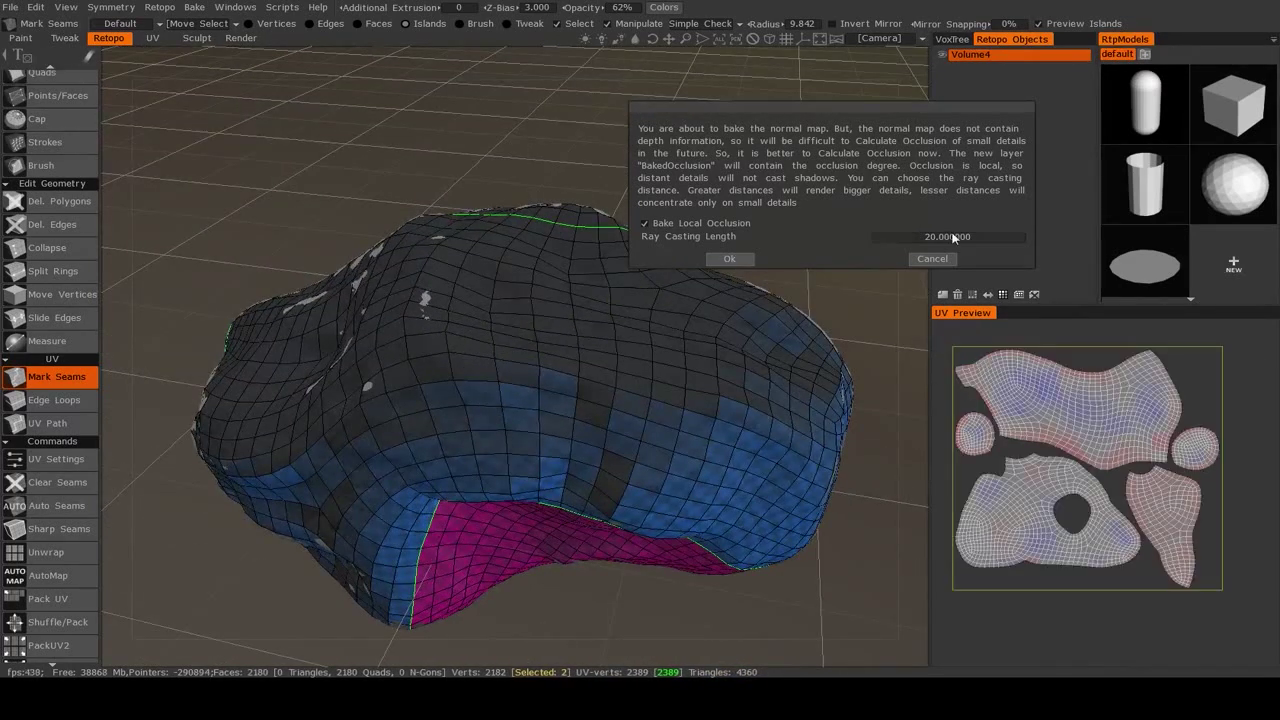
scroll(491, 323, "up", 6)
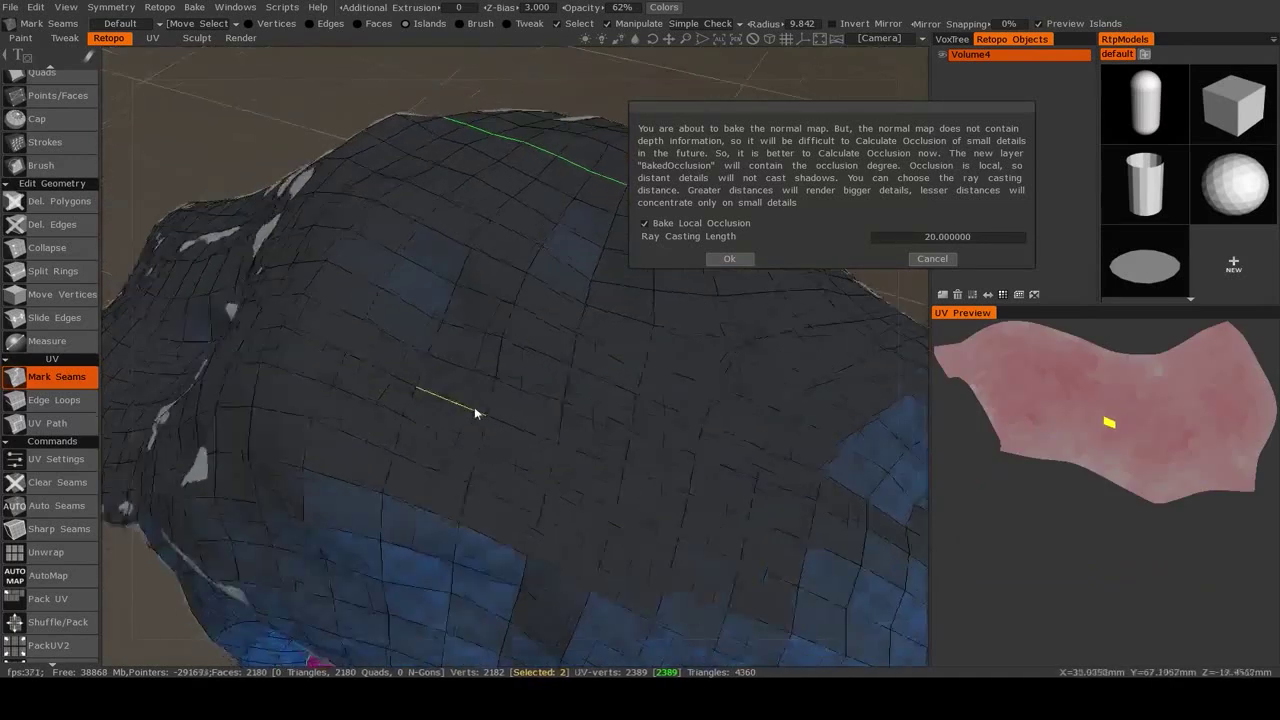
scroll(489, 414, "down", 6)
scroll(486, 414, "up", 1)
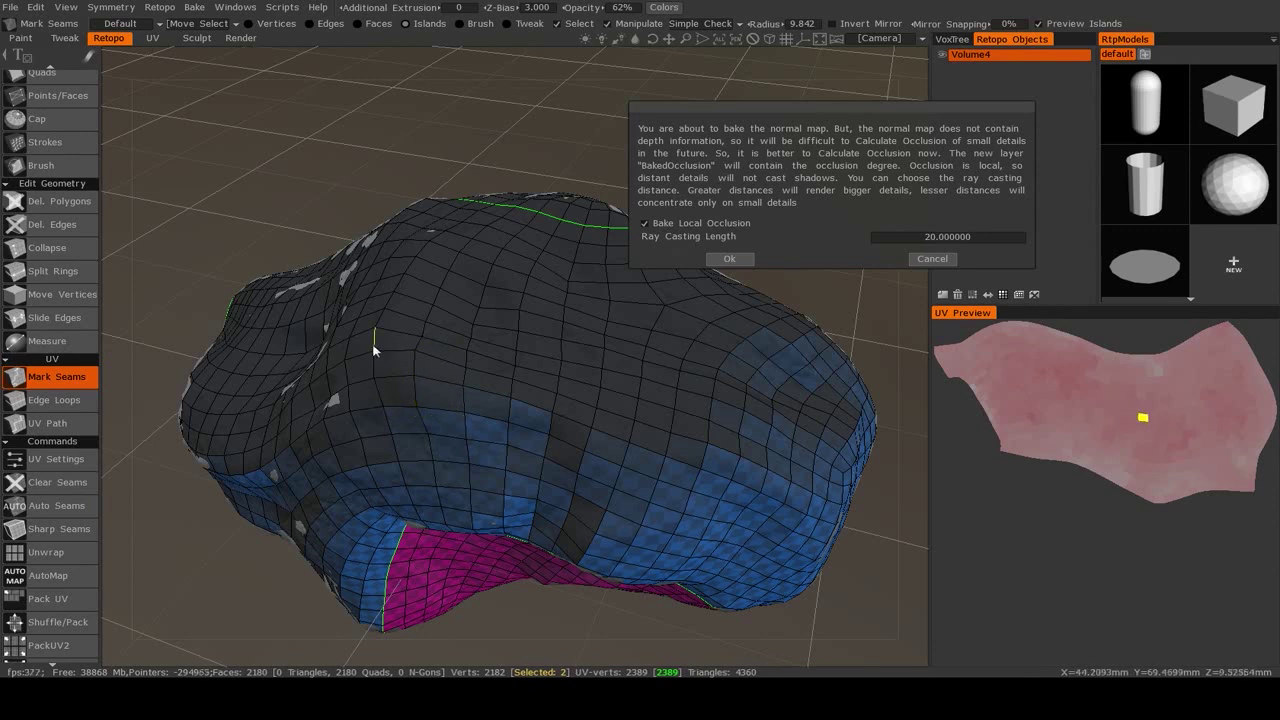
left_click_drag(374, 351, 383, 384, "alt")
middle_click_drag(383, 378, 534, 357)
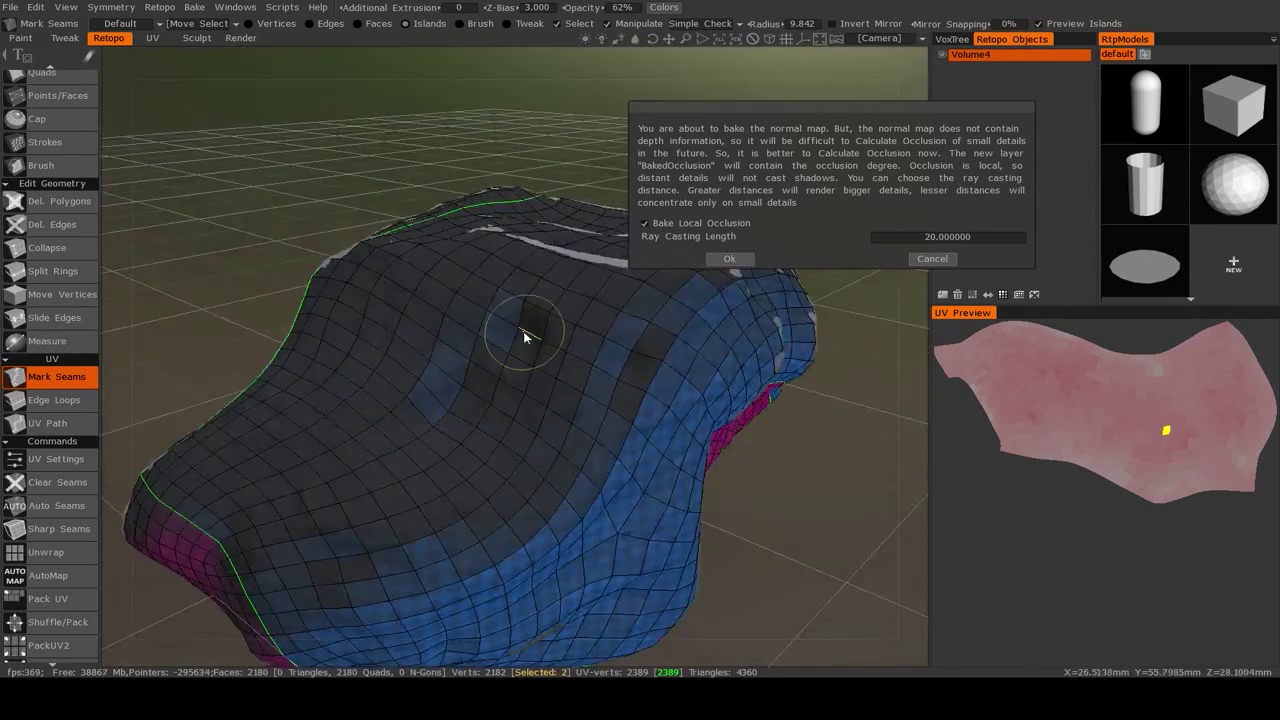
left_click_drag(577, 350, 450, 423, "alt")
scroll(457, 368, "down", 3)
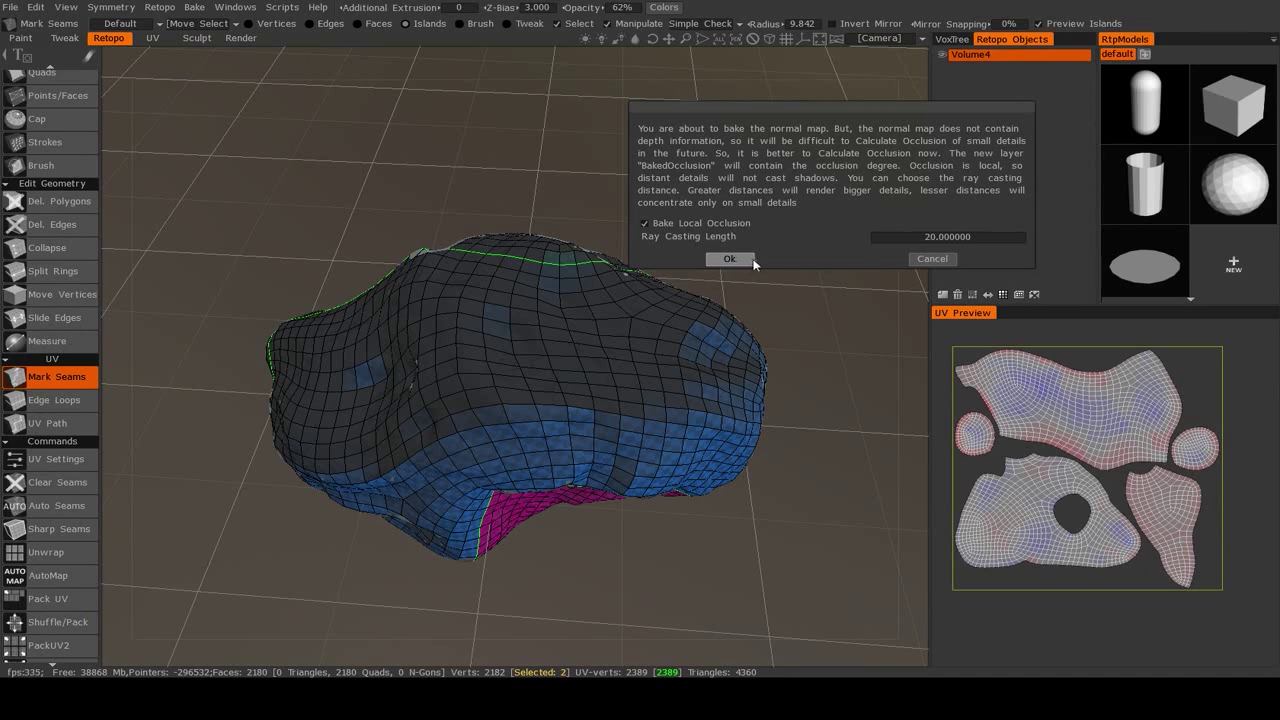
left_click(730, 258)
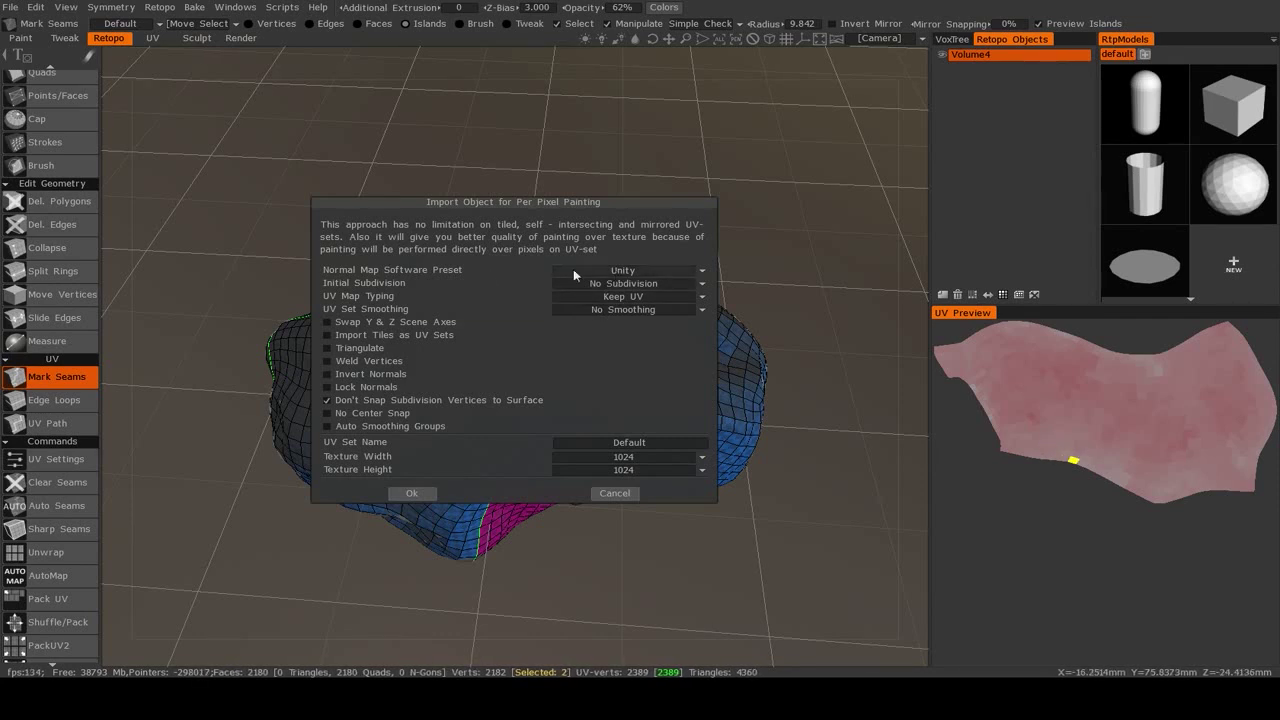
- Review the normal map software presets and the initial subdivision levels, keeping Unity and No Subdivision
left_click(645, 272)
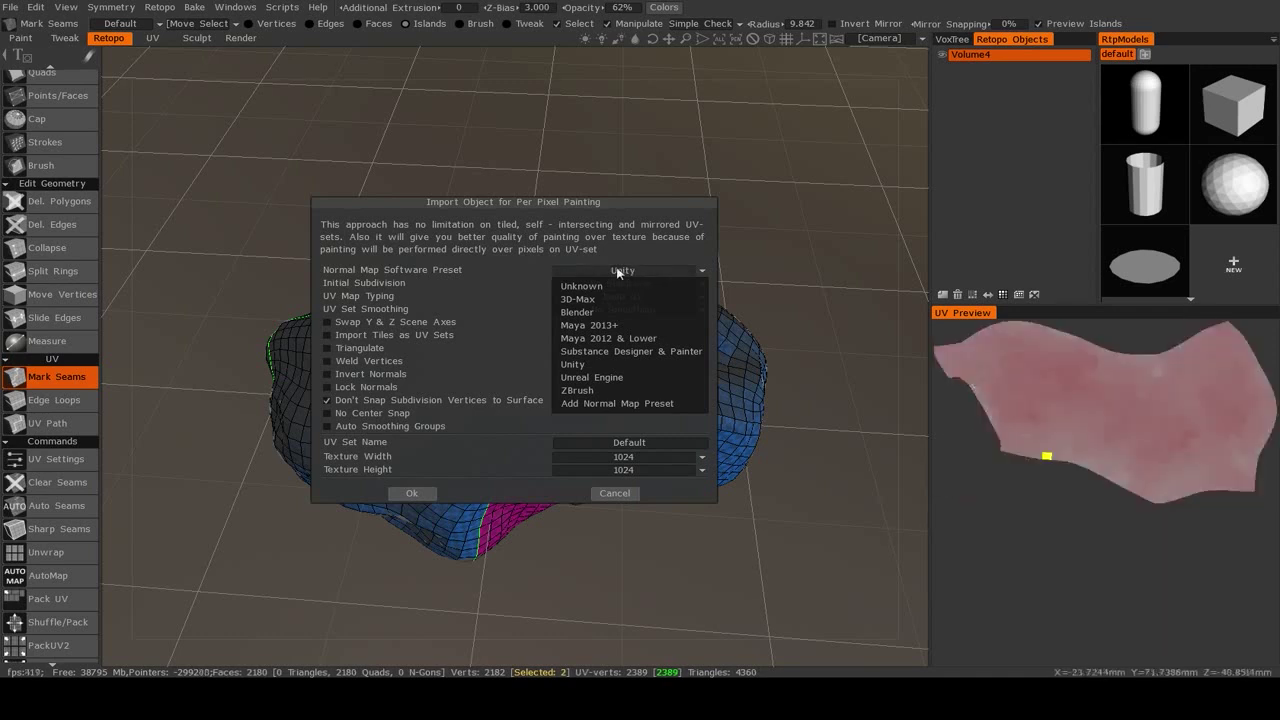
left_click(682, 270)
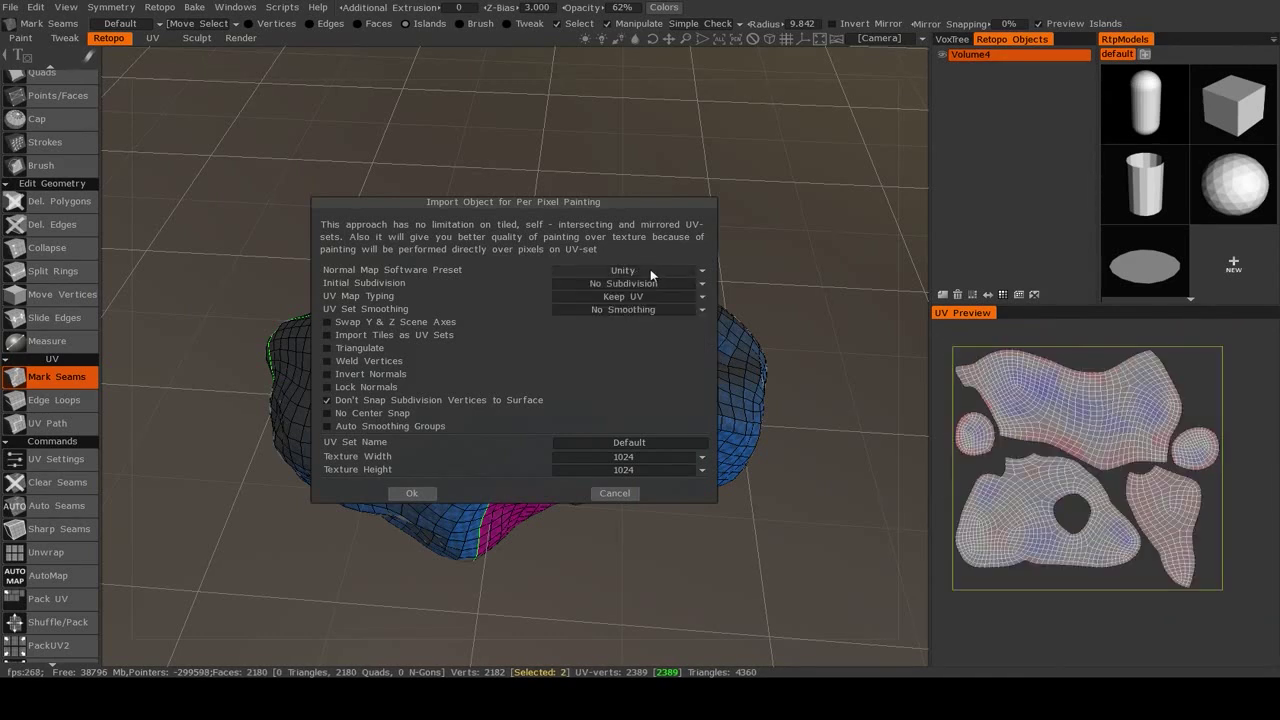
left_click(658, 272)
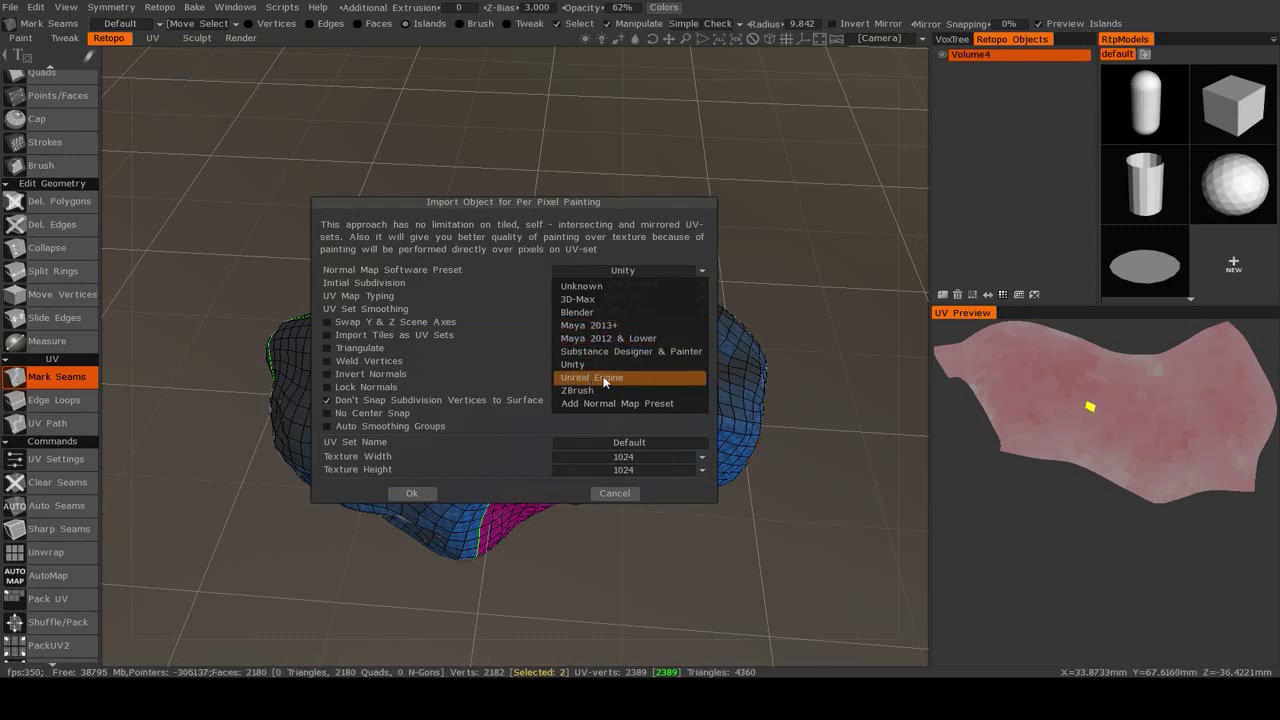
left_click(654, 250)
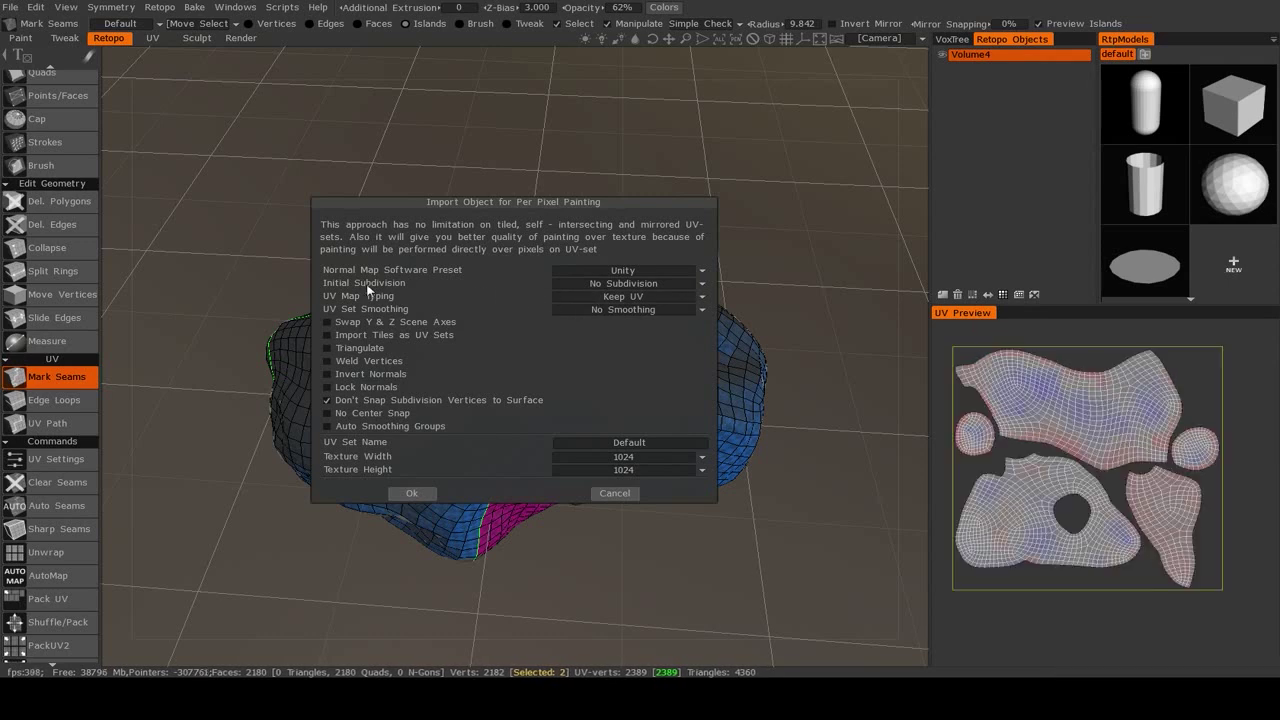
left_click(687, 284)
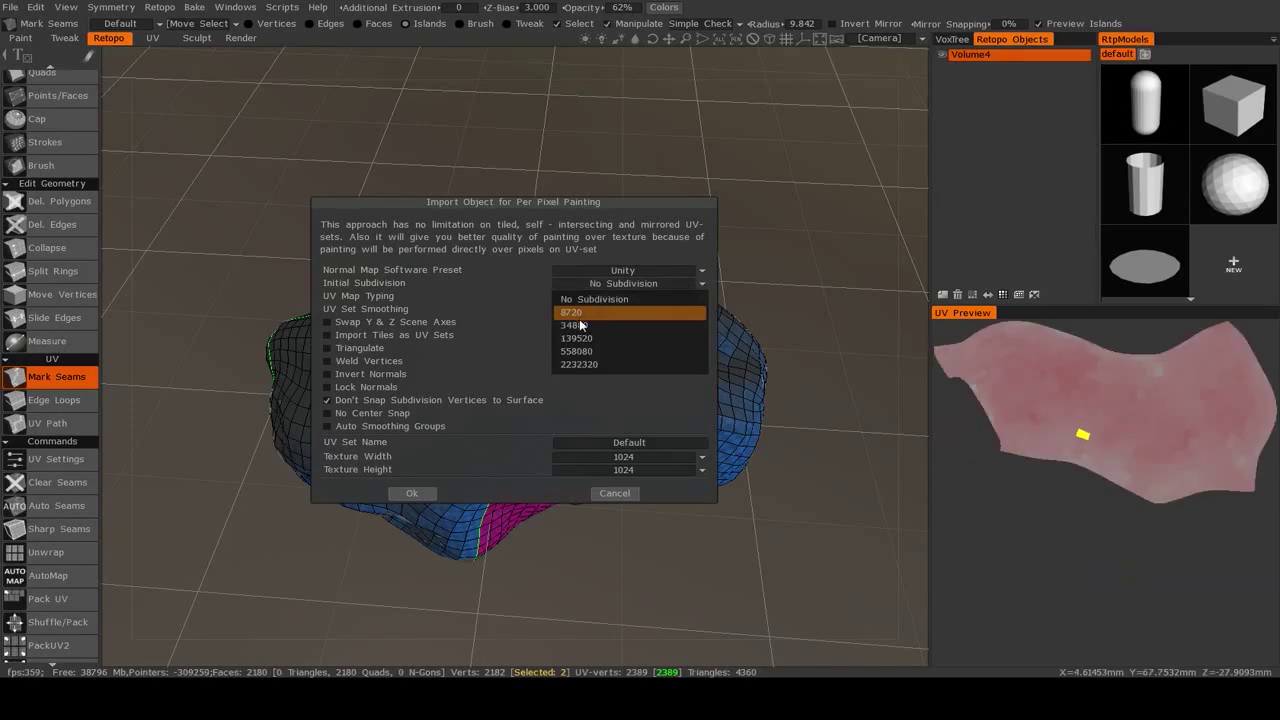
left_click(640, 299)
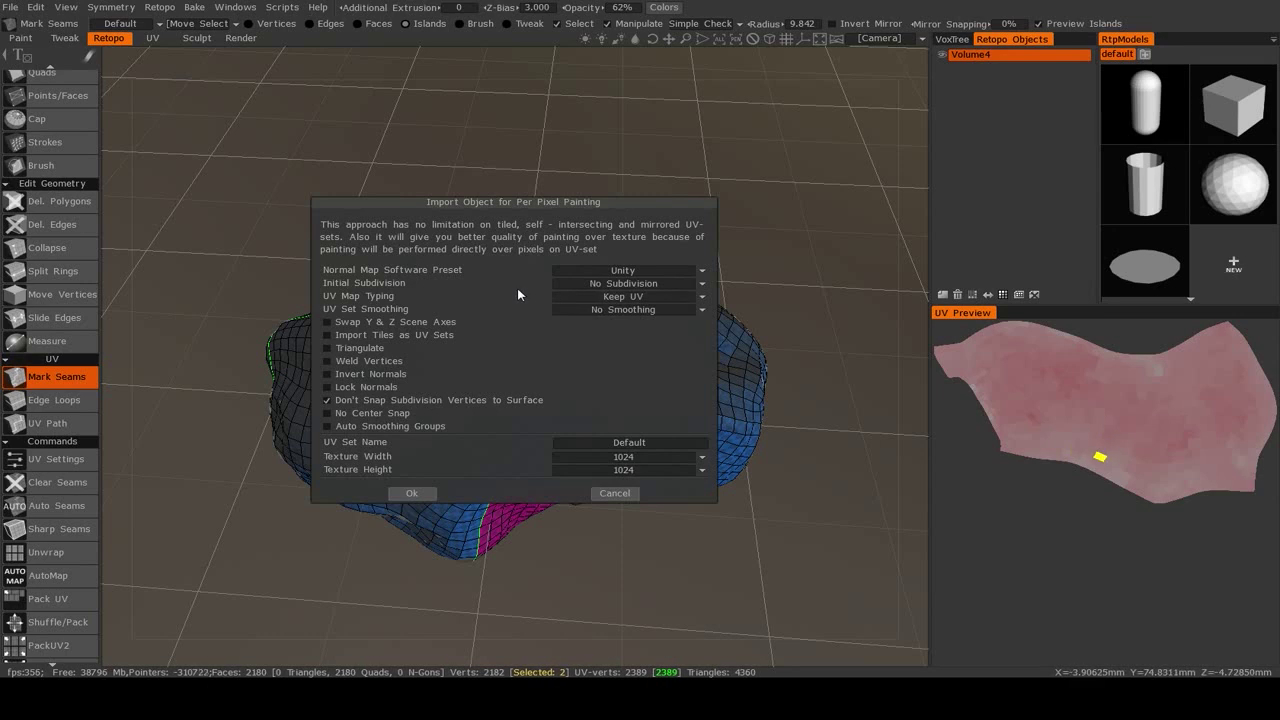
- Set the texture width and height to 2048 and start the per-pixel bake
left_click(632, 457)
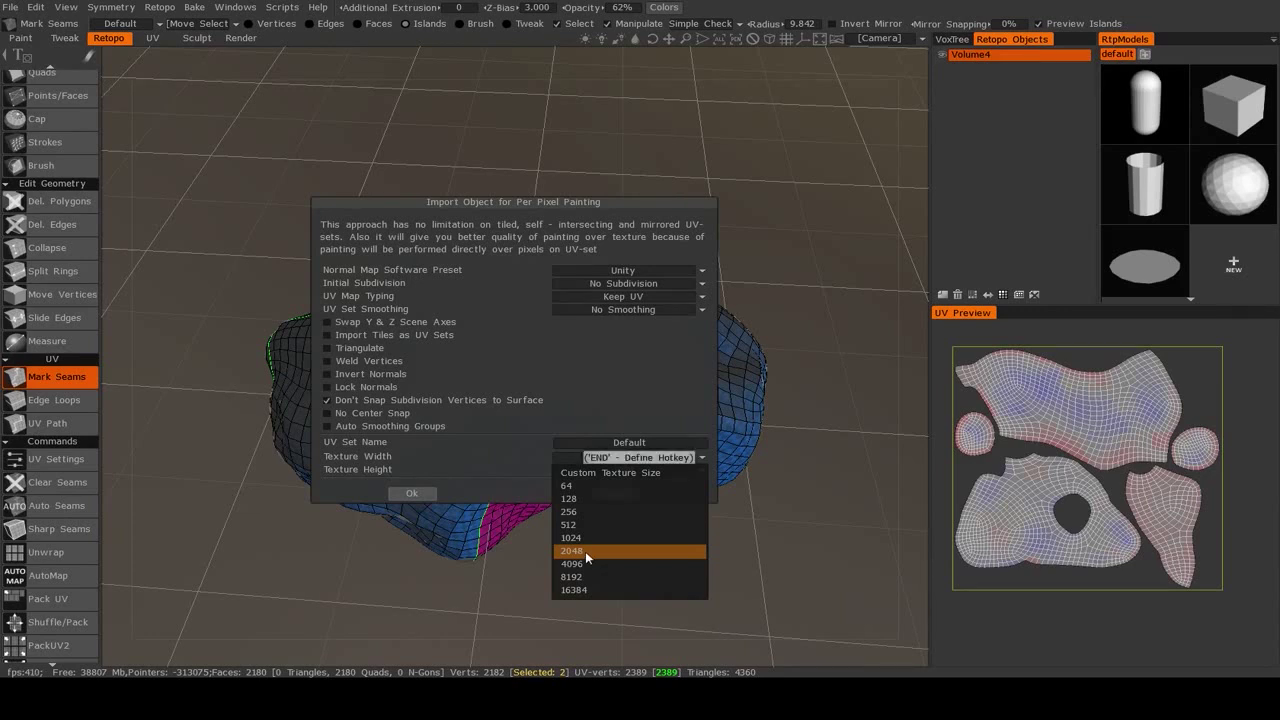
left_click(585, 551)
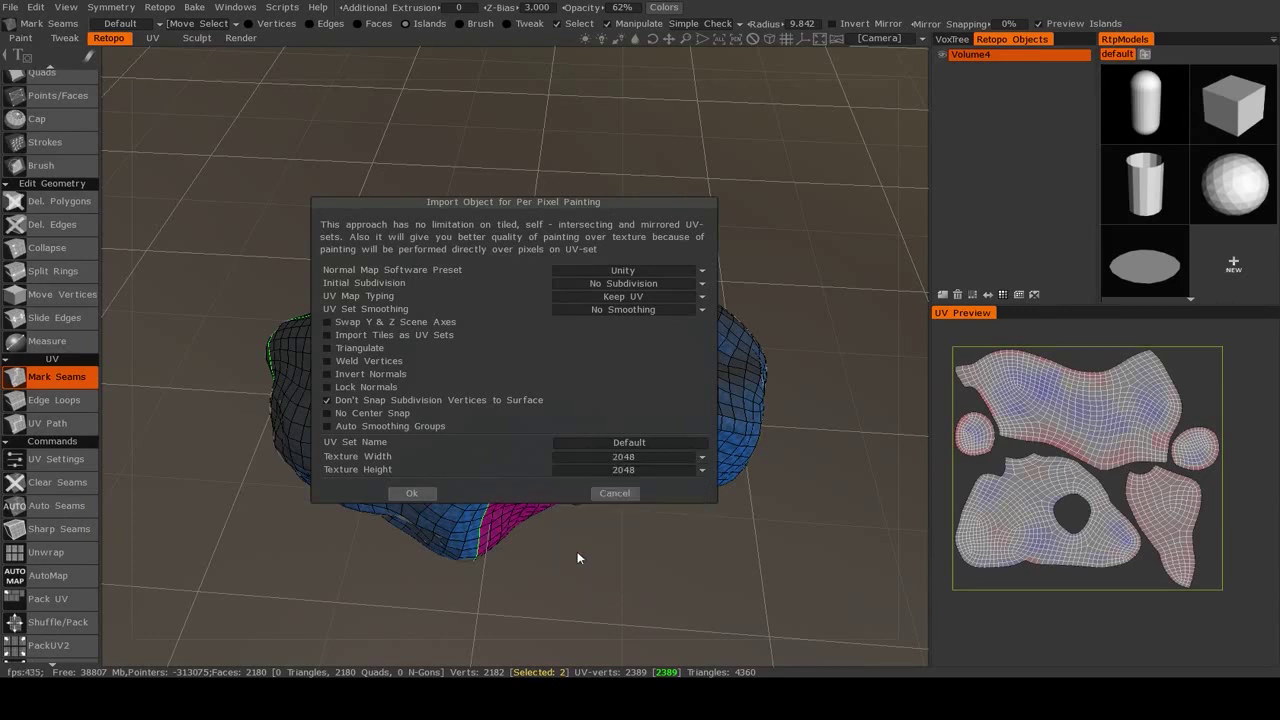
left_click(411, 493)
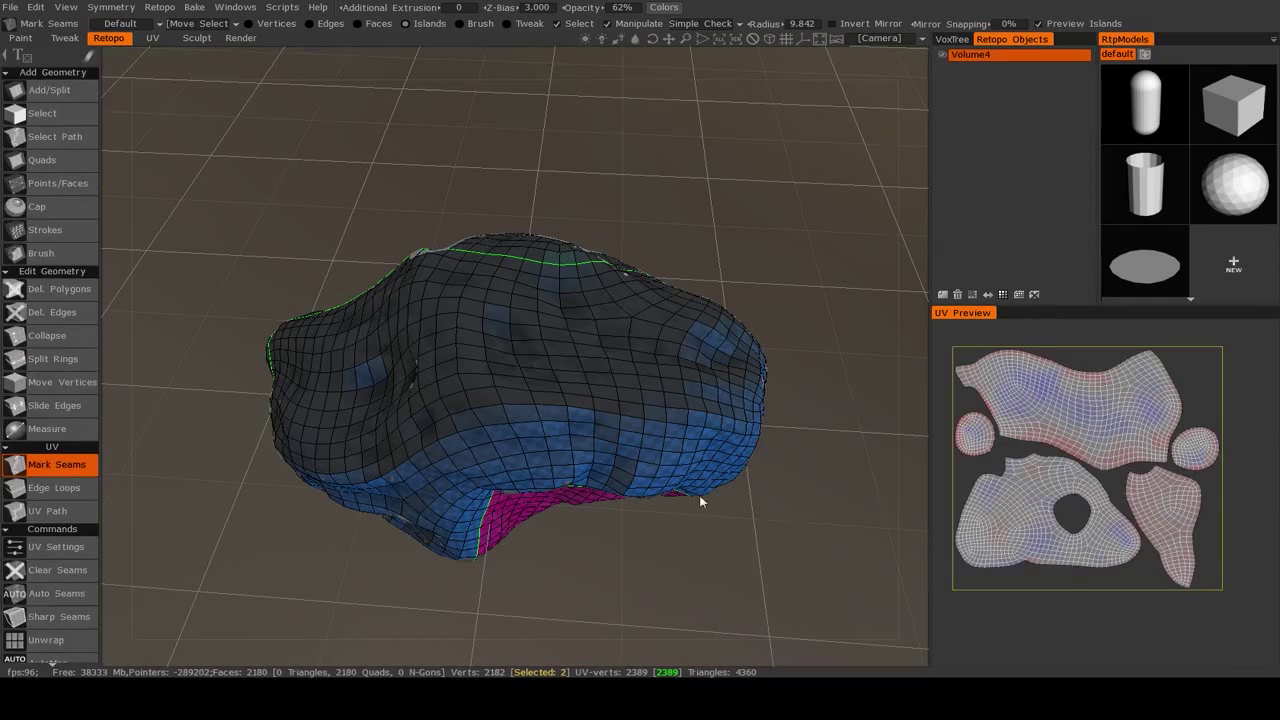
- Switch to the Paint room and examine the rock's surface from several sides
mouse_move(506, 268)
left_mouse_down("alt")
mouse_move(603, 247)
mouse_move(591, 274)
mouse_move(612, 285)
left_mouse_up("alt")
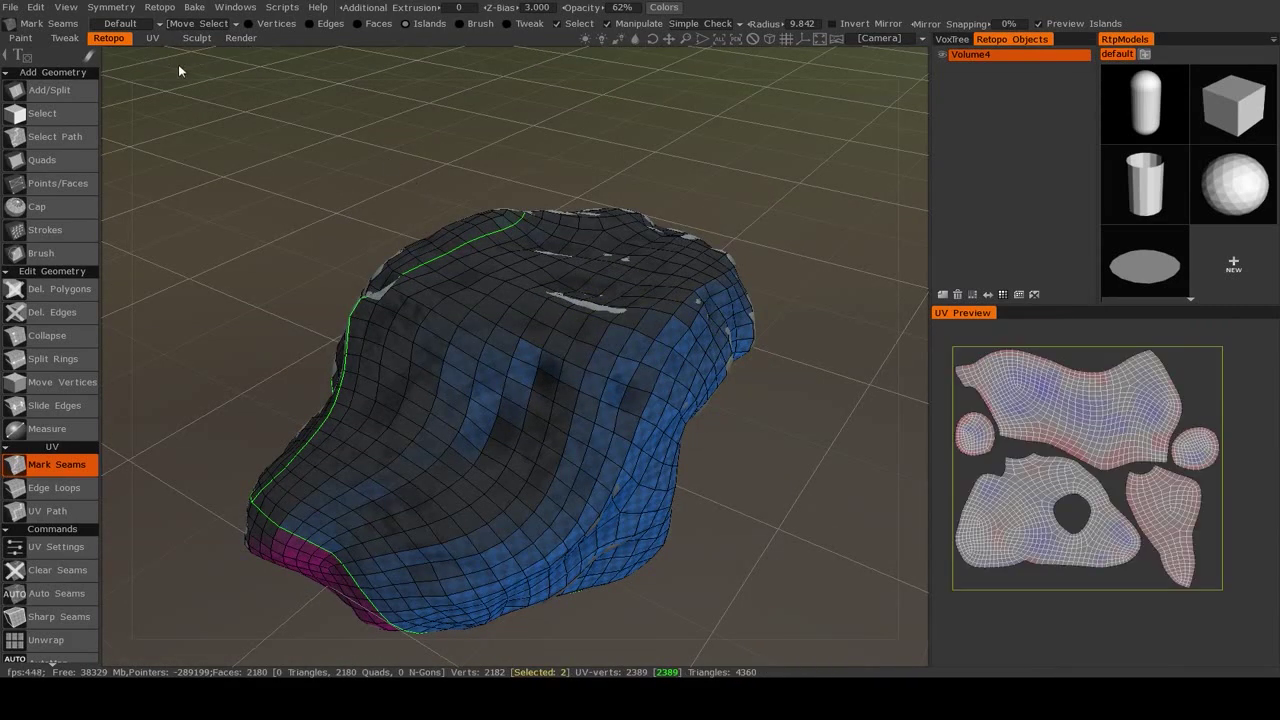
left_click(19, 38)
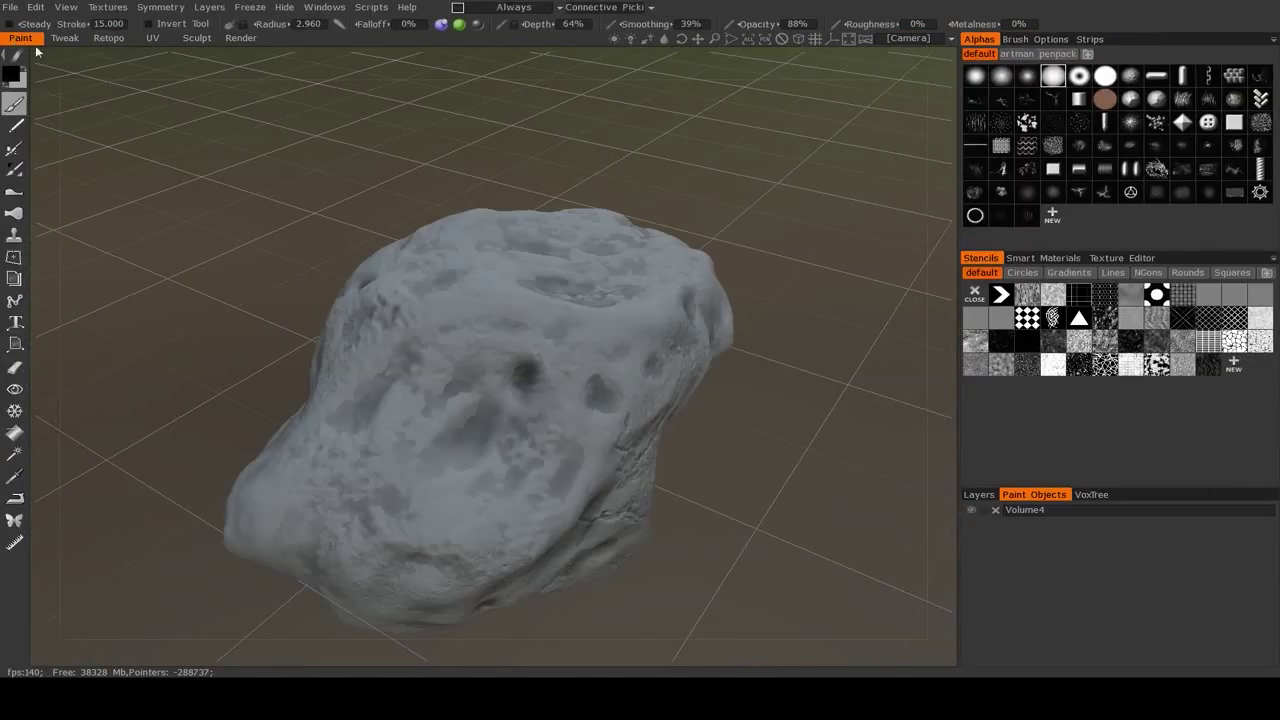
left_click_drag(763, 423, 620, 452)
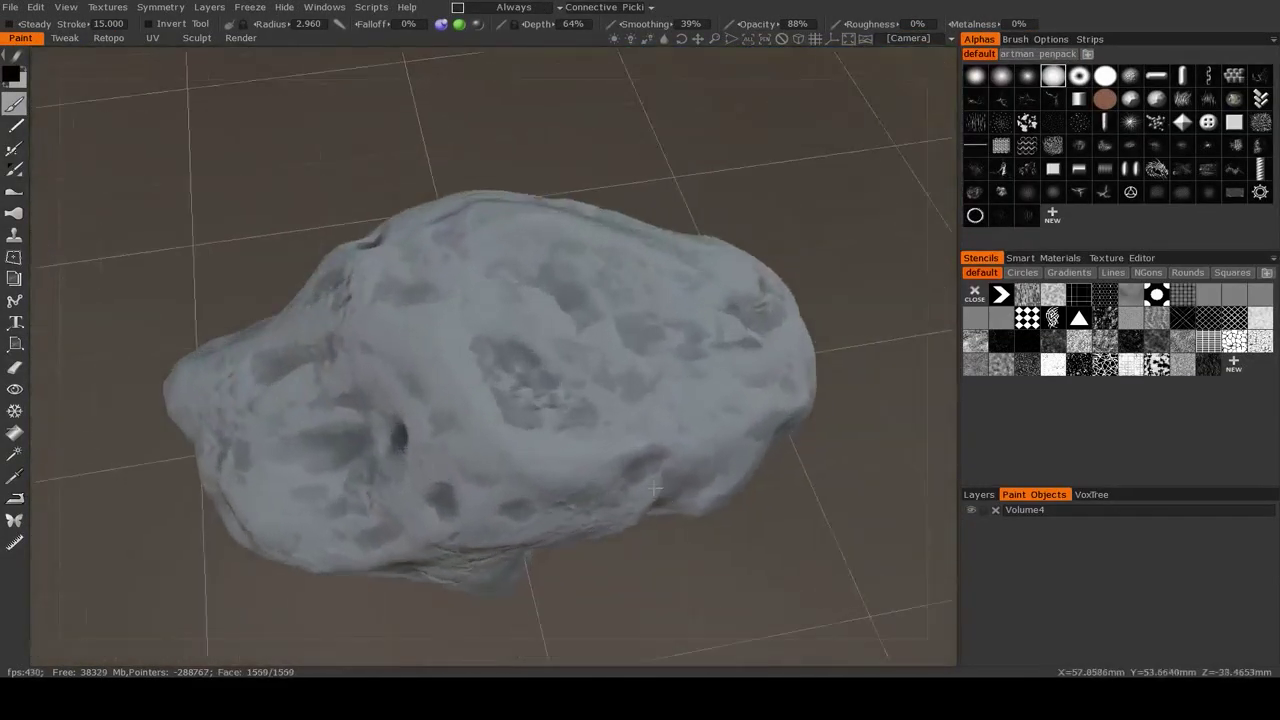
right_click_drag(662, 492, 496, 349, "alt")
mouse_move(669, 359)
middle_mouse_down()
mouse_move(507, 255)
mouse_move(554, 409)
mouse_move(571, 357)
mouse_move(694, 355)
middle_mouse_up()
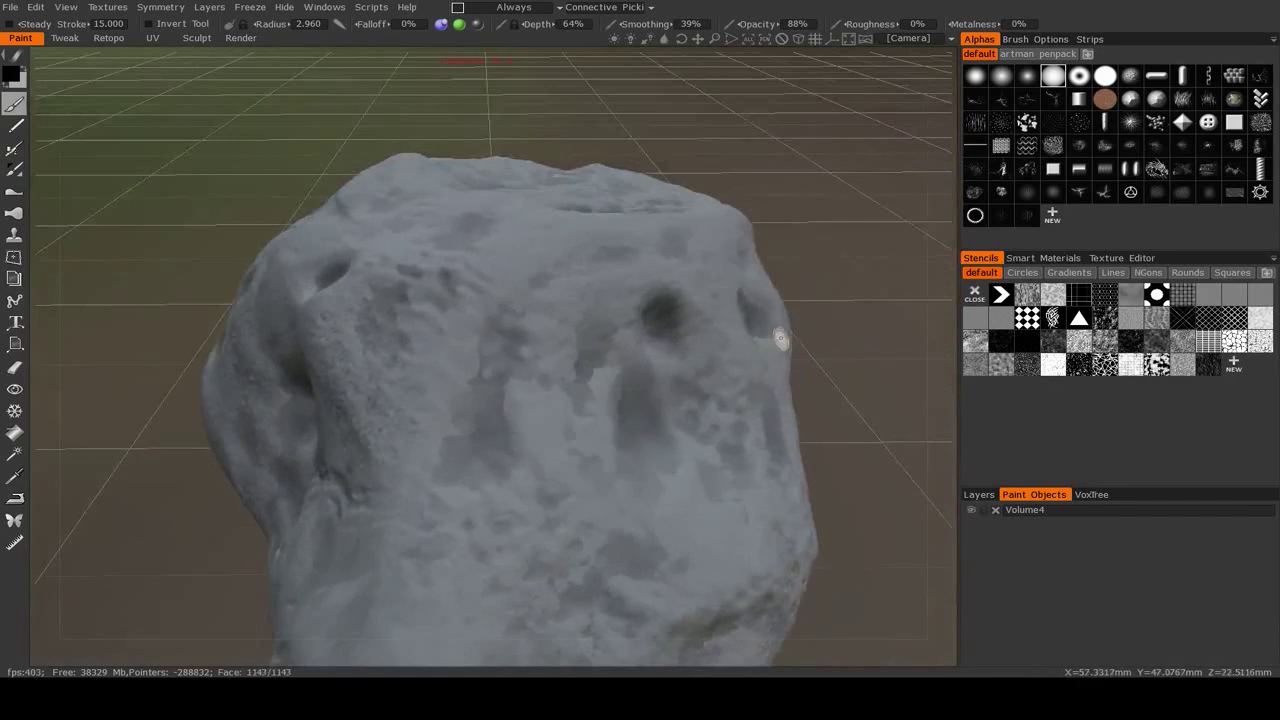
middle_click_drag(785, 340, 766, 366)
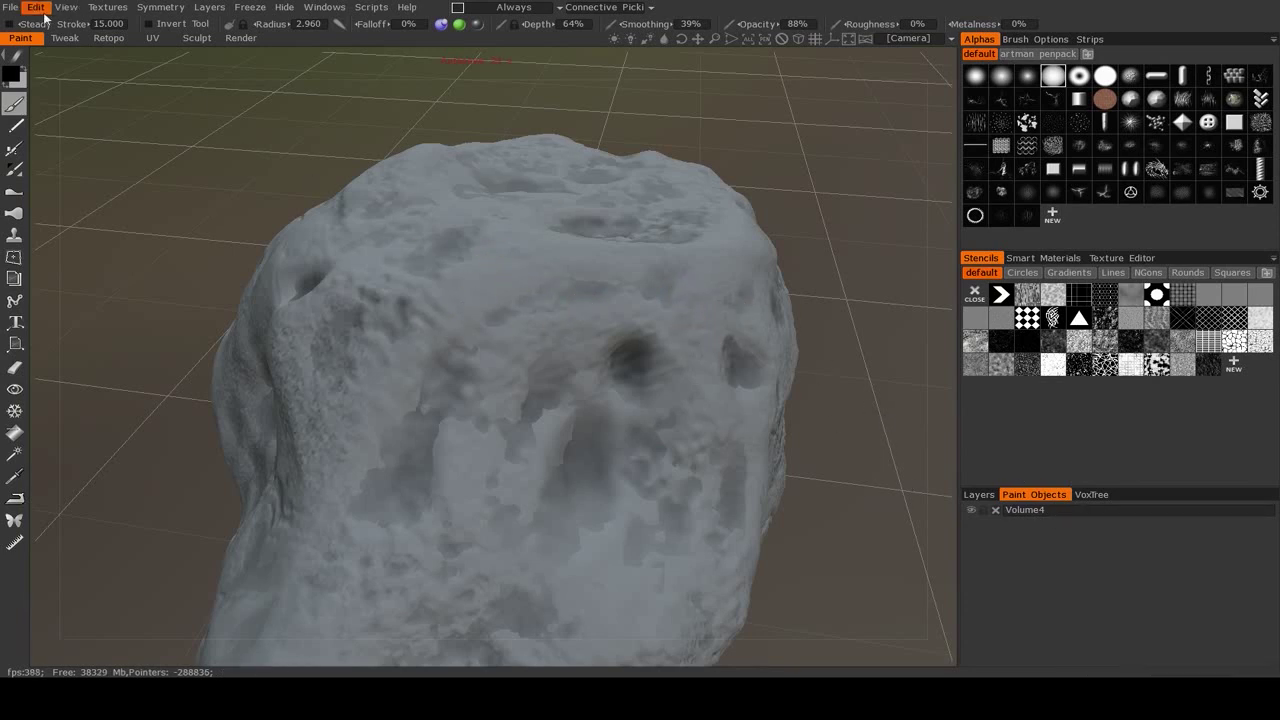
- Hide the sculpt's Root in the VoxTree and check the baked low-poly rock by itself from different sides
left_click(1088, 494)
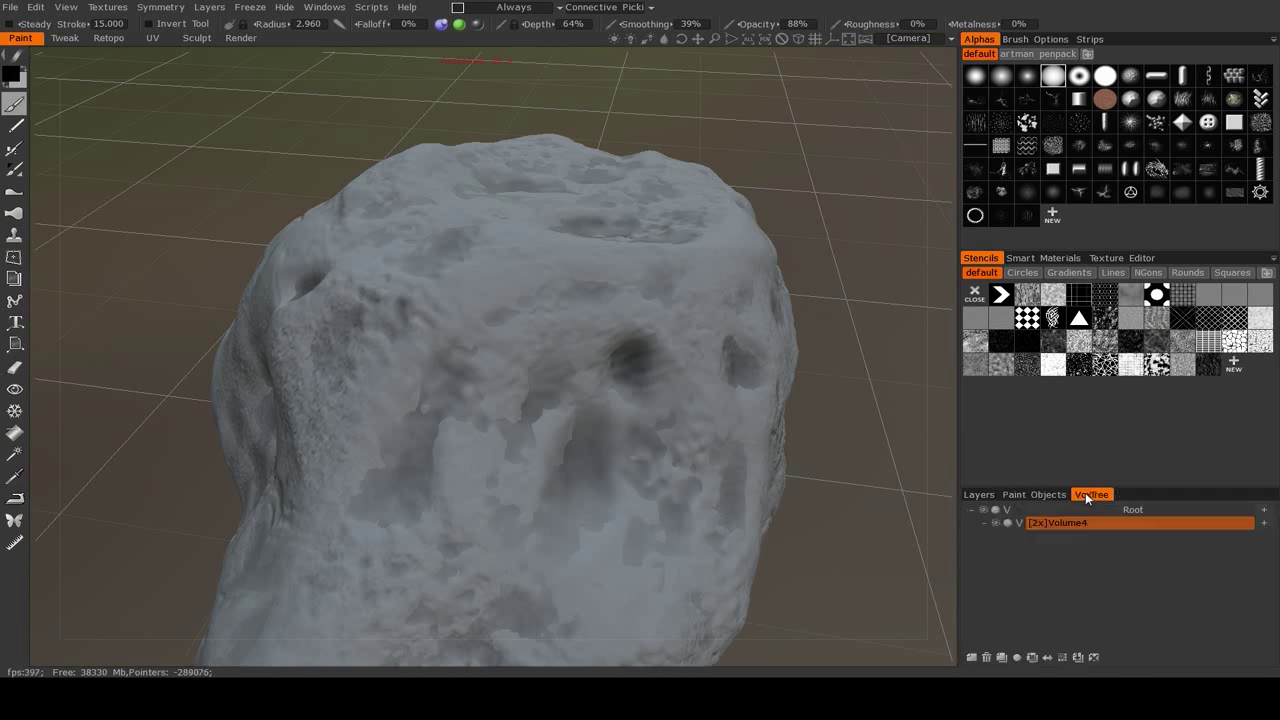
left_click(983, 509)
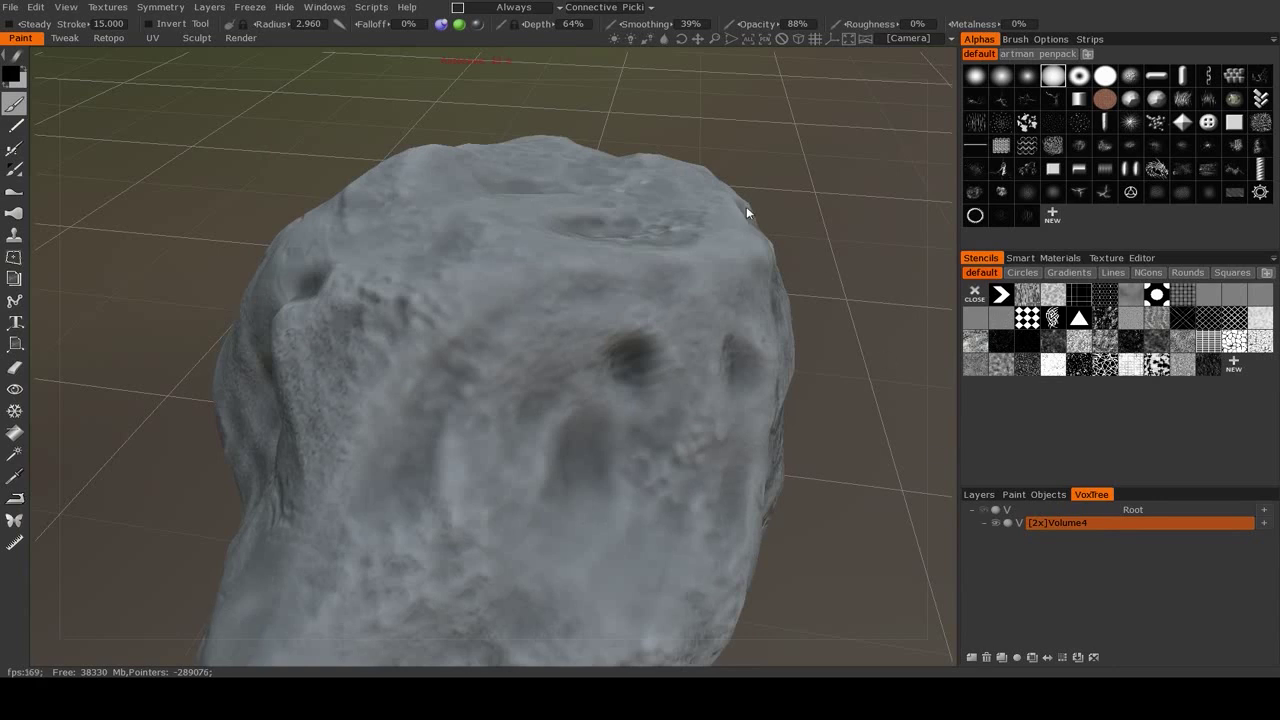
scroll(851, 431, "down", 6)
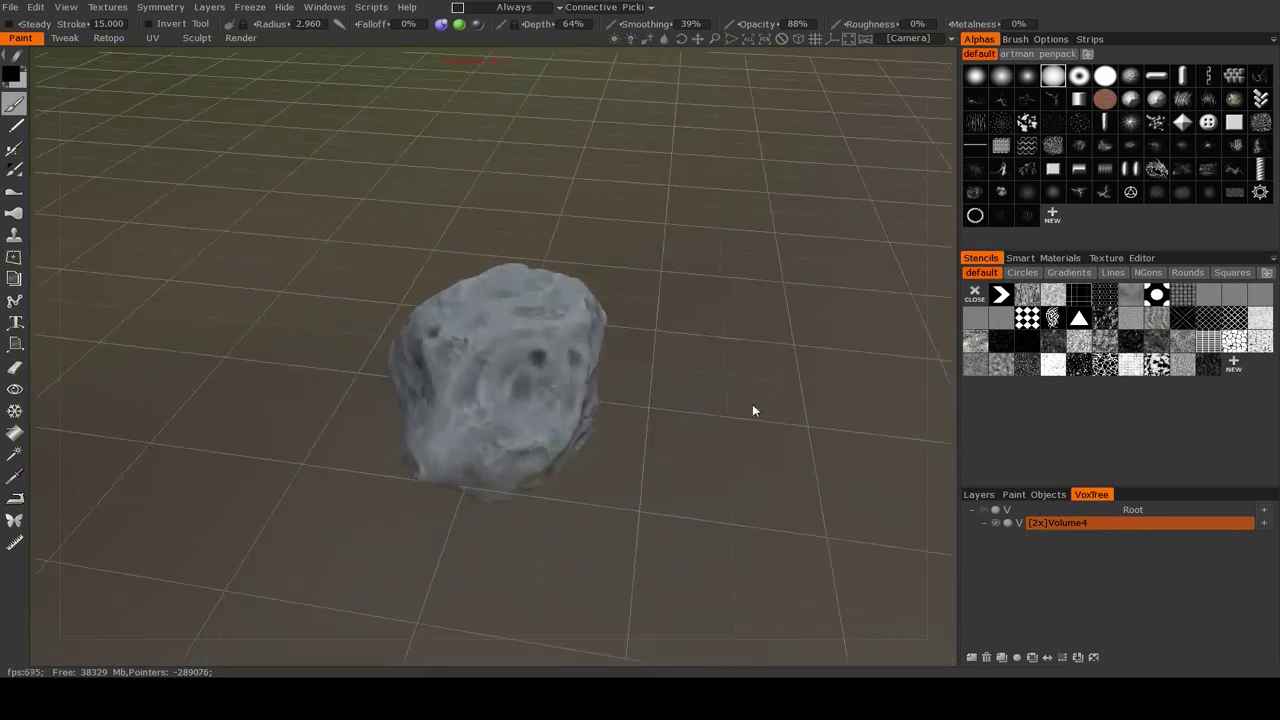
mouse_move(749, 429)
left_mouse_down()
mouse_move(586, 500)
mouse_move(422, 411)
mouse_move(509, 491)
mouse_move(745, 509)
mouse_move(815, 441)
mouse_move(653, 524)
mouse_move(757, 505)
mouse_move(728, 476)
mouse_move(766, 449)
mouse_move(749, 531)
mouse_move(680, 457)
mouse_move(617, 460)
mouse_move(486, 509)
mouse_move(666, 491)
mouse_move(503, 466)
mouse_move(778, 435)
mouse_move(409, 434)
mouse_move(248, 400)
mouse_move(650, 422)
mouse_move(634, 437)
mouse_move(699, 415)
left_mouse_up()
scroll(422, 411, "up", 2)
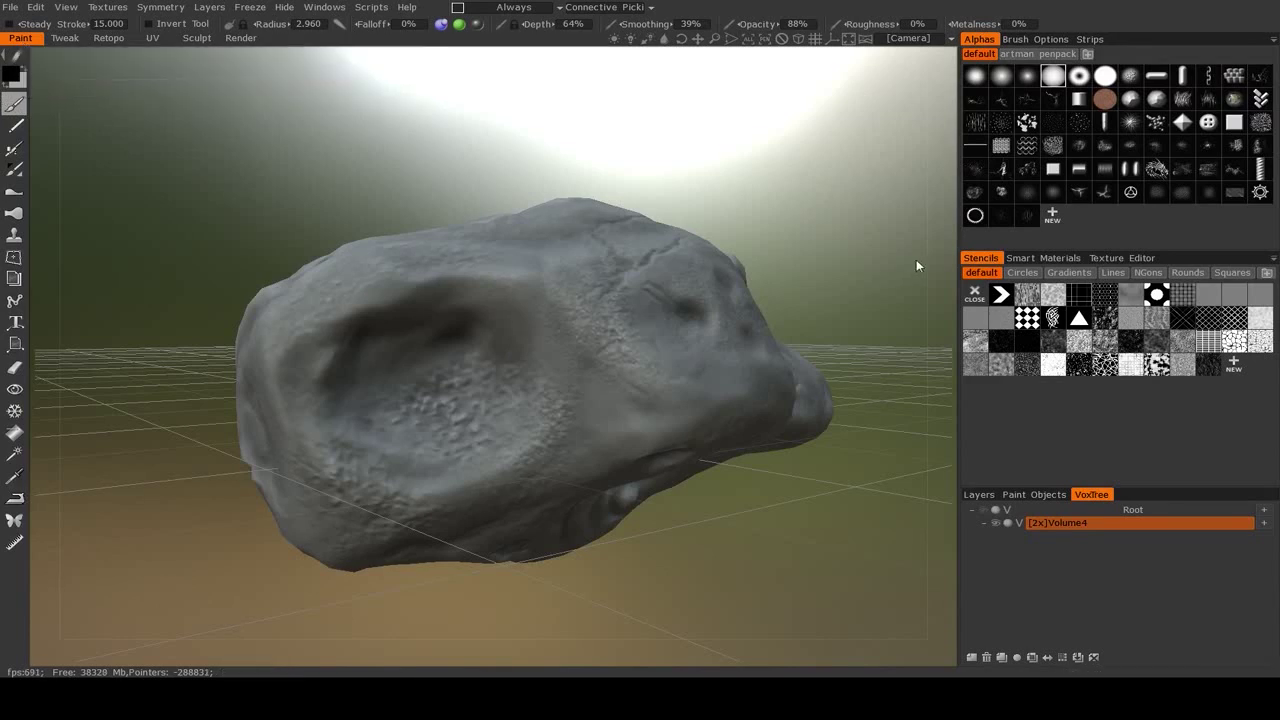
- Open the Texture Editor and examine the baked Color map across the UV islands
left_click(1107, 259)
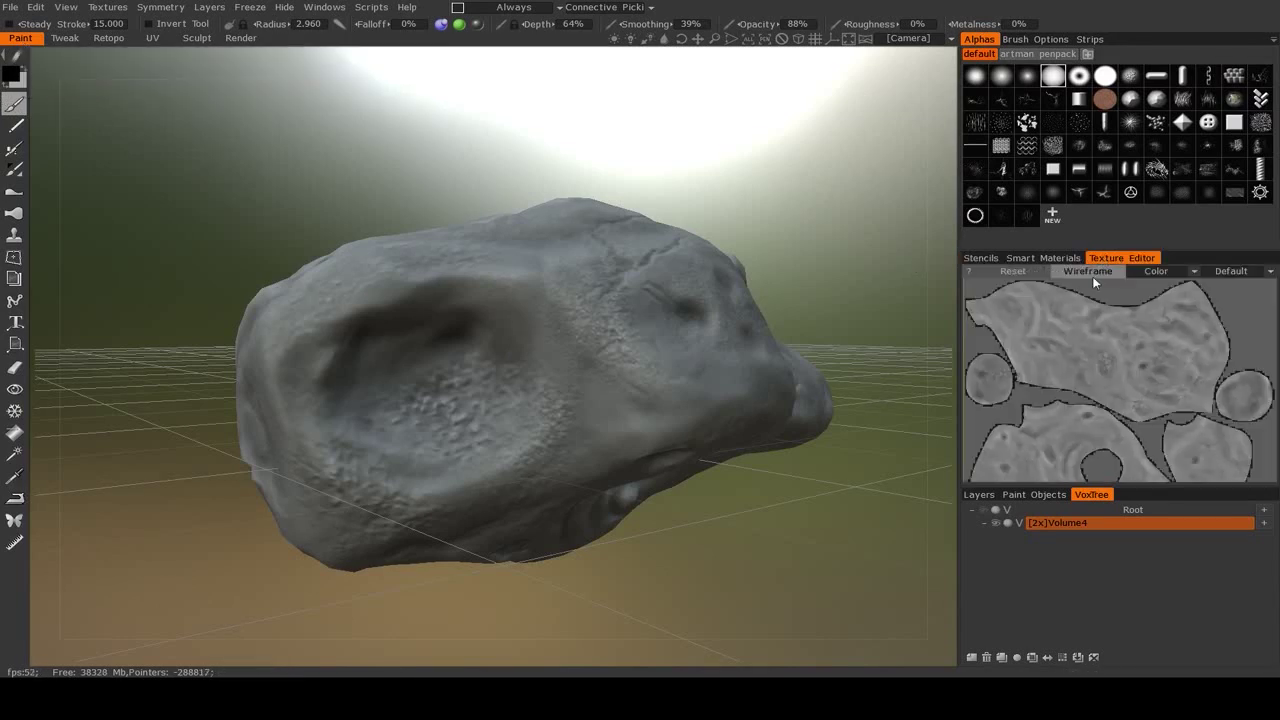
right_click_drag(1254, 328, 1234, 369)
middle_click_drag(1234, 383, 1234, 346)
right_click_drag(1150, 387, 1145, 374)
middle_click_drag(1145, 374, 1155, 429)
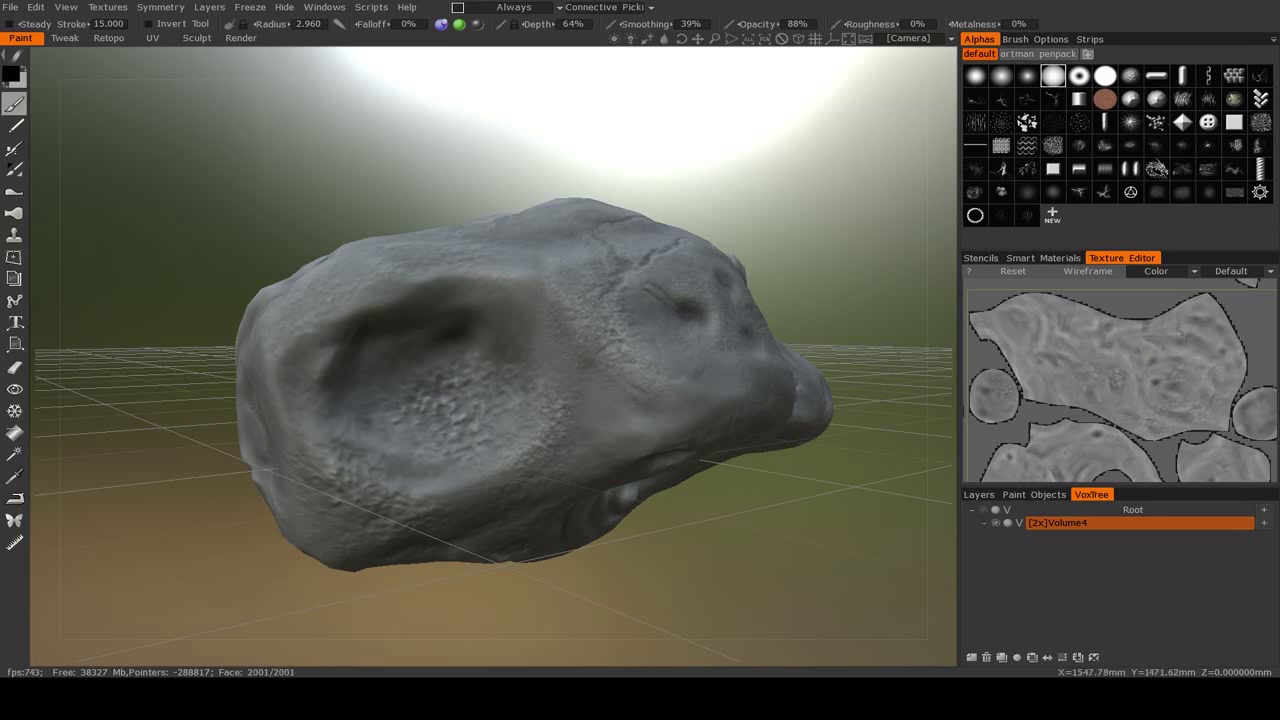
scroll(1211, 355, "up", 2)
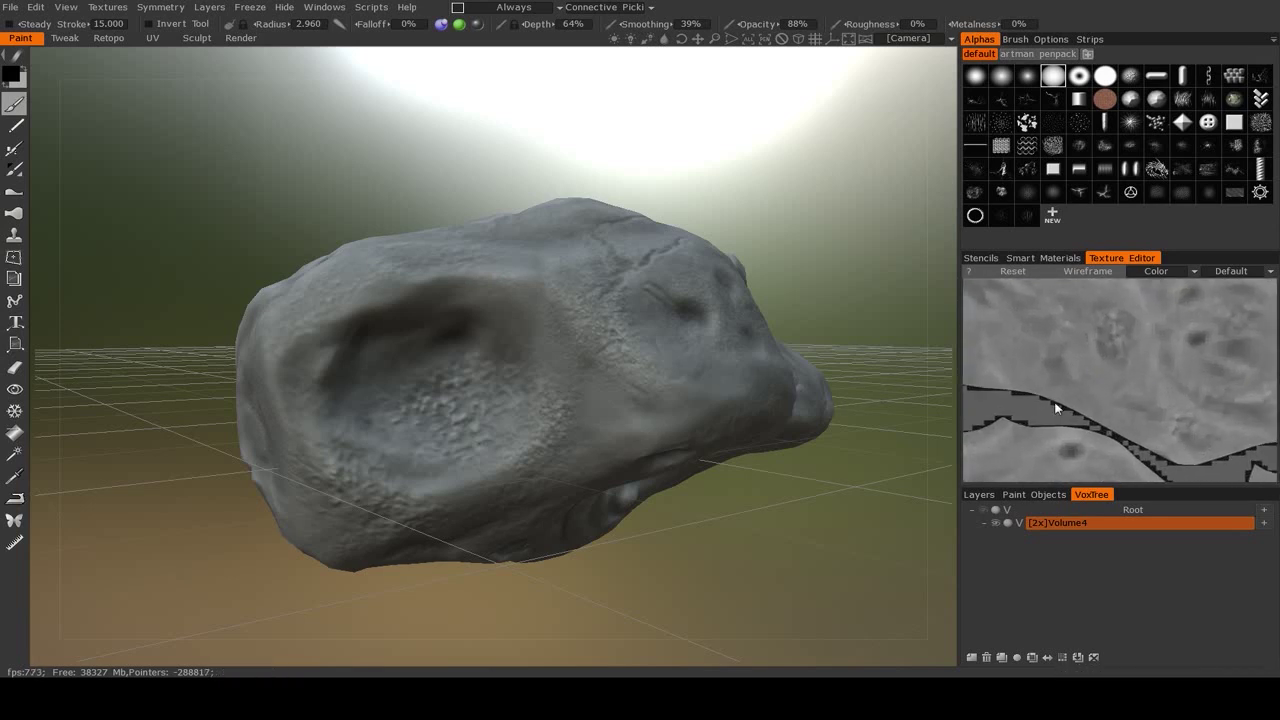
scroll(1115, 333, "up", 2)
scroll(1044, 430, "down", 1)
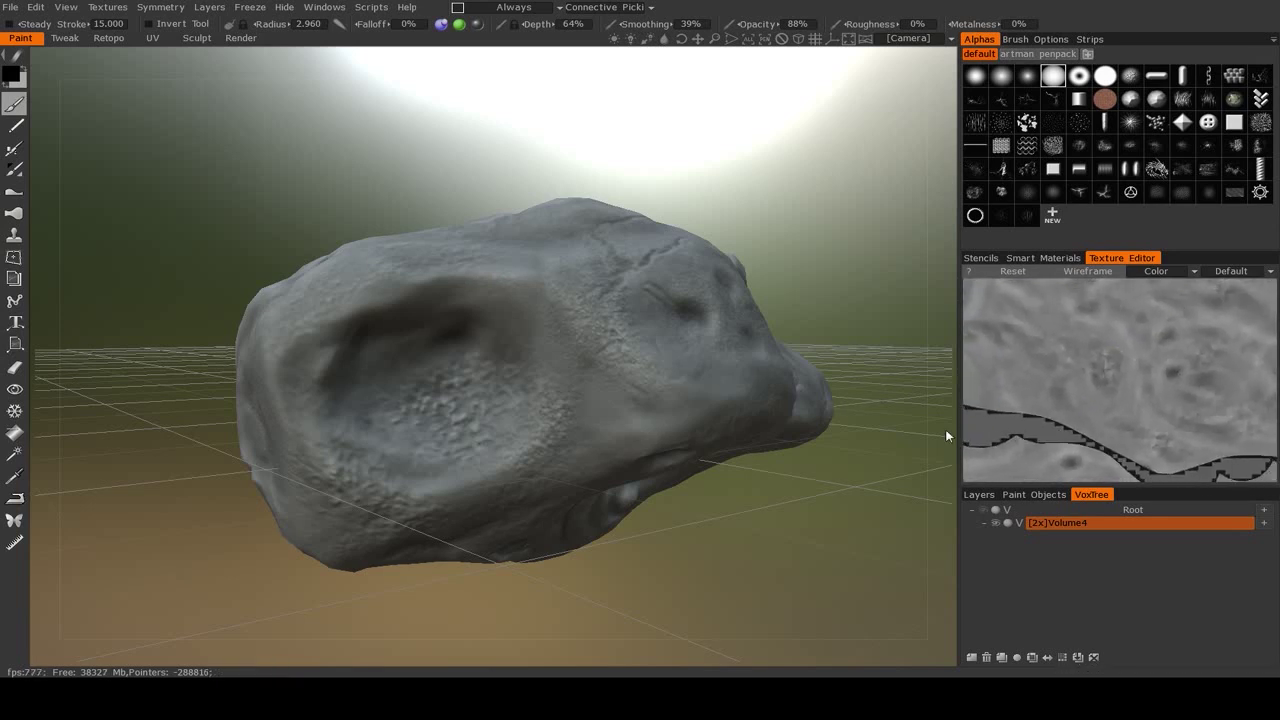
- Display the baked Normals map in the Texture Editor, and return to the Color map
left_click(1188, 271)
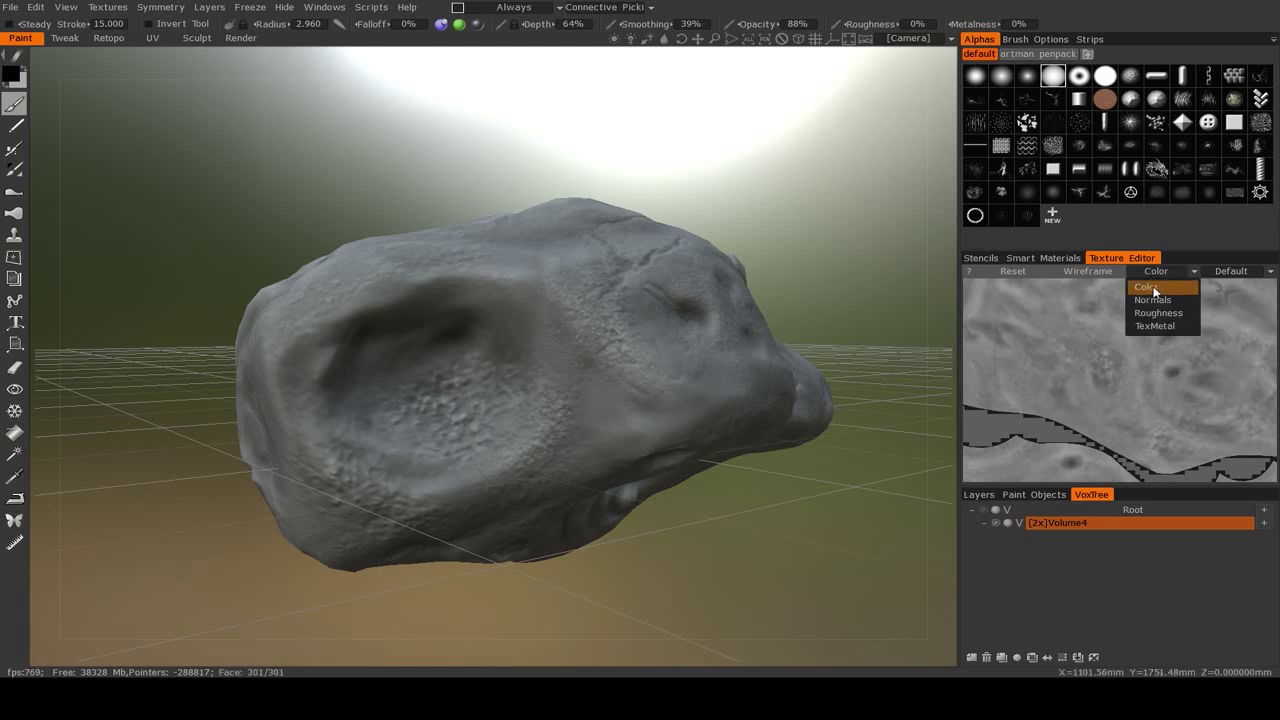
left_click(1153, 300)
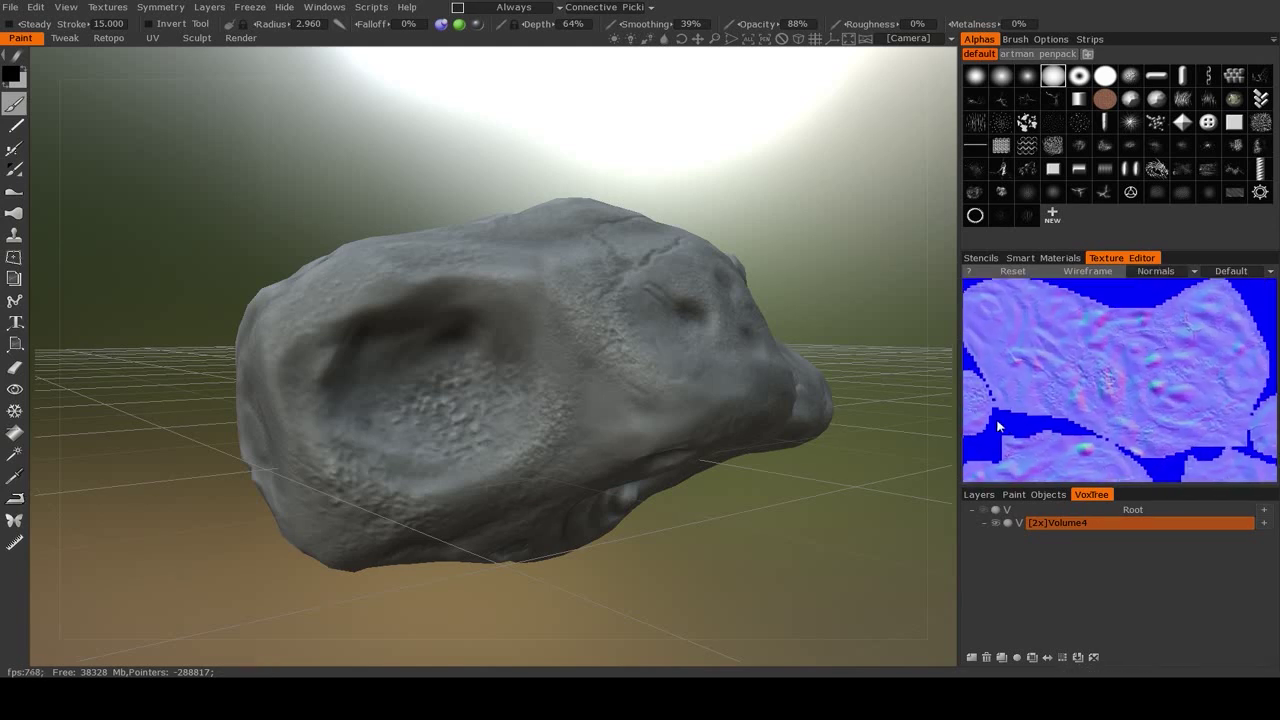
left_click(1165, 271)
left_click(1171, 289)
left_click_drag(772, 242, 349, 279)
scroll(786, 443, "down", 3)
scroll(349, 273, "up", 2)
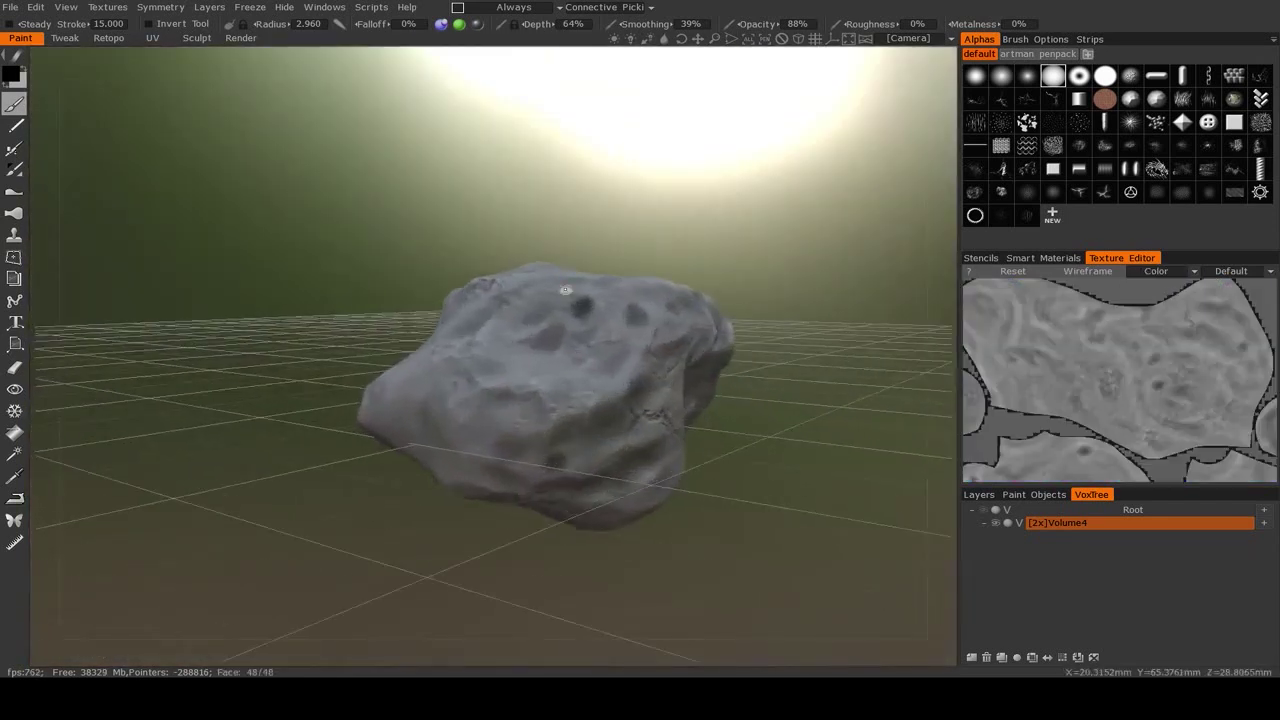